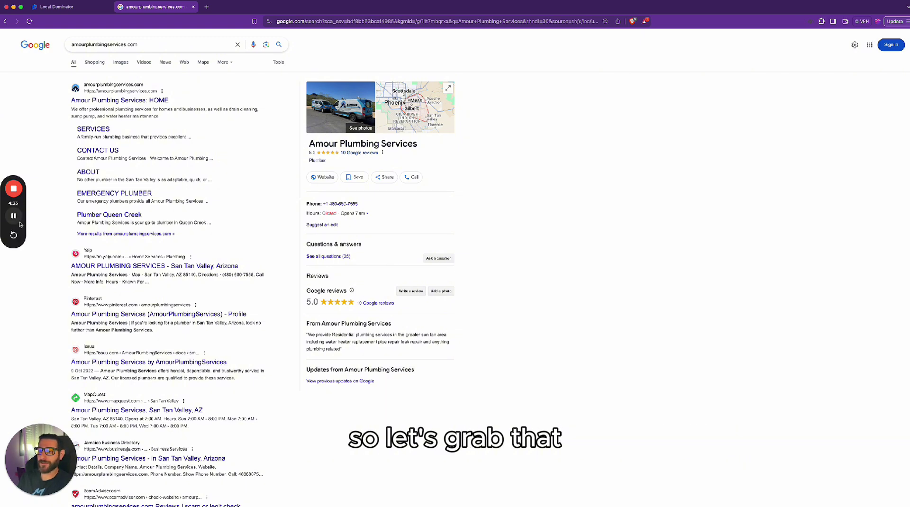
Switch to the Facebook group post "General Keyword Research Prompt", expand its first comment and copy the prompt without the variable instructions.
key("super+Tab")
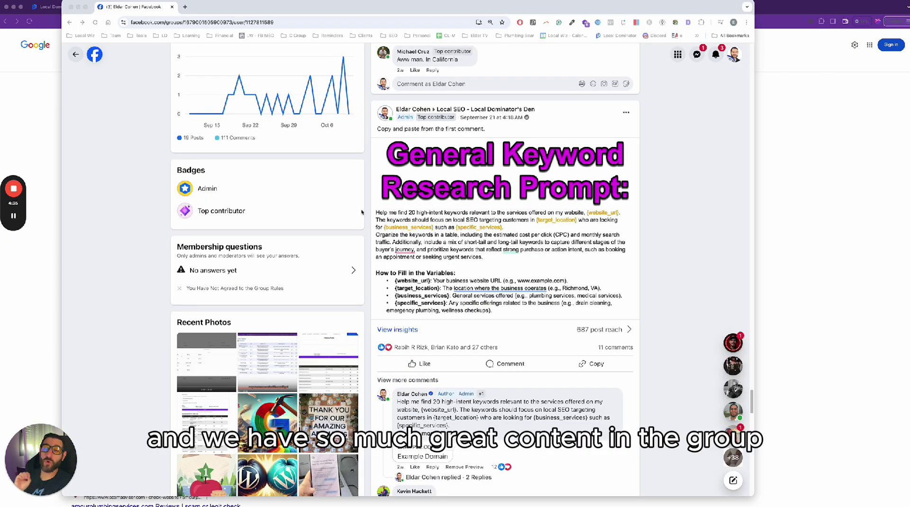
scroll(505, 240, "up", 10)
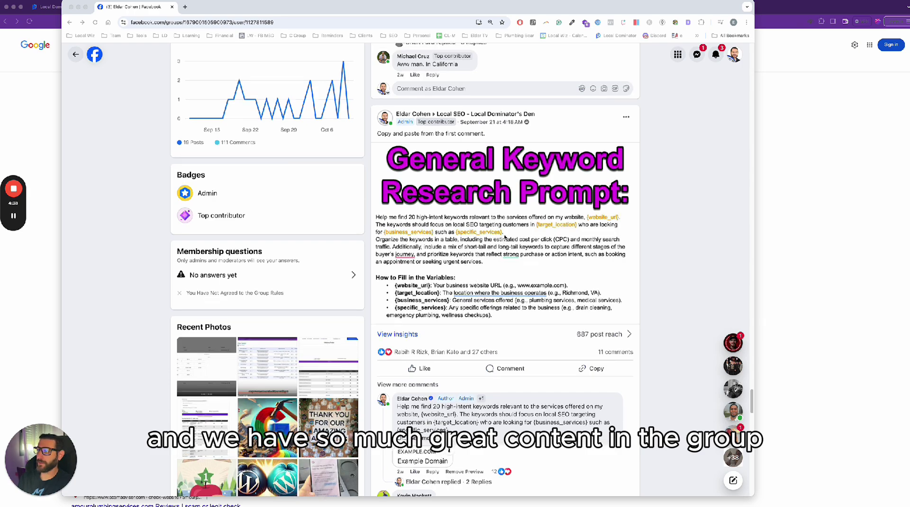
scroll(505, 237, "down", 9)
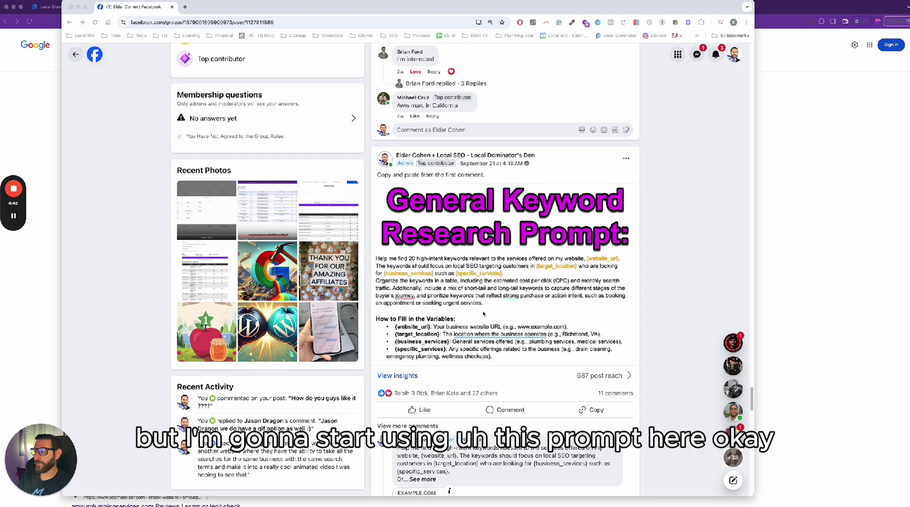
scroll(482, 313, "down", 3)
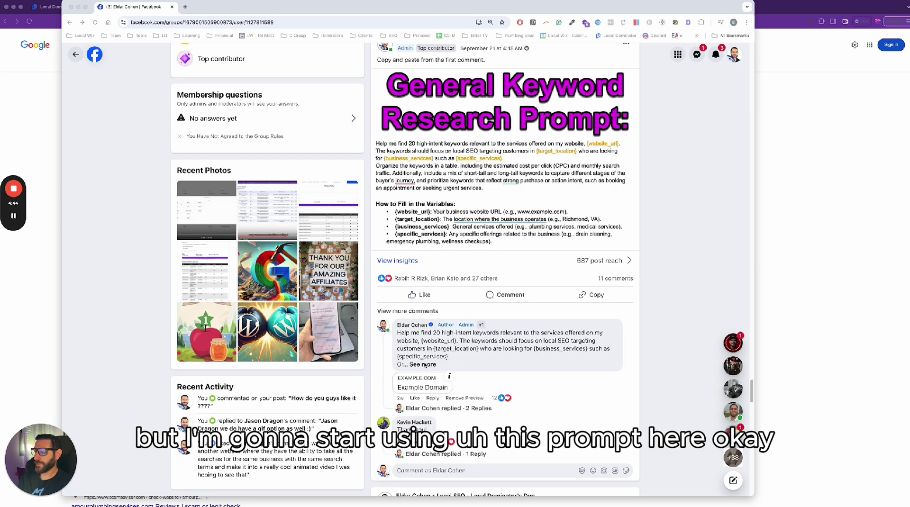
left_click(423, 364)
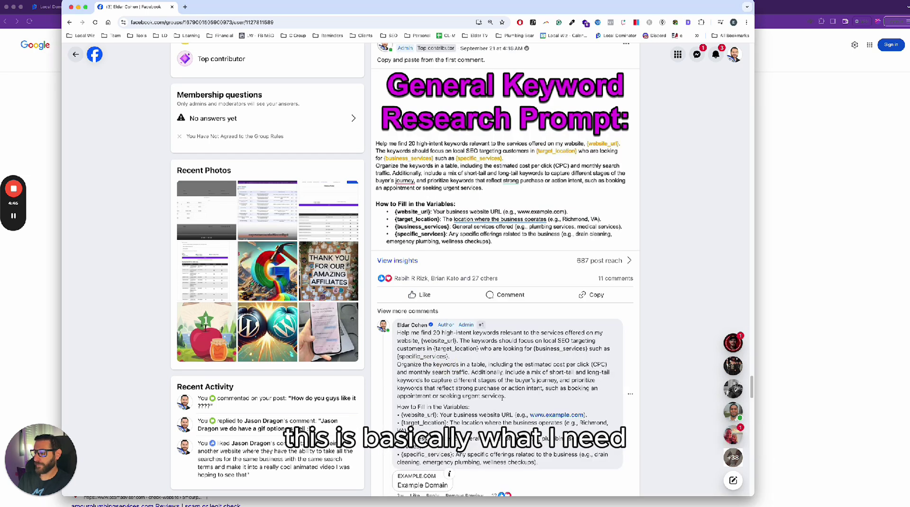
left_click_drag(506, 397, 395, 335)
key("super+c")
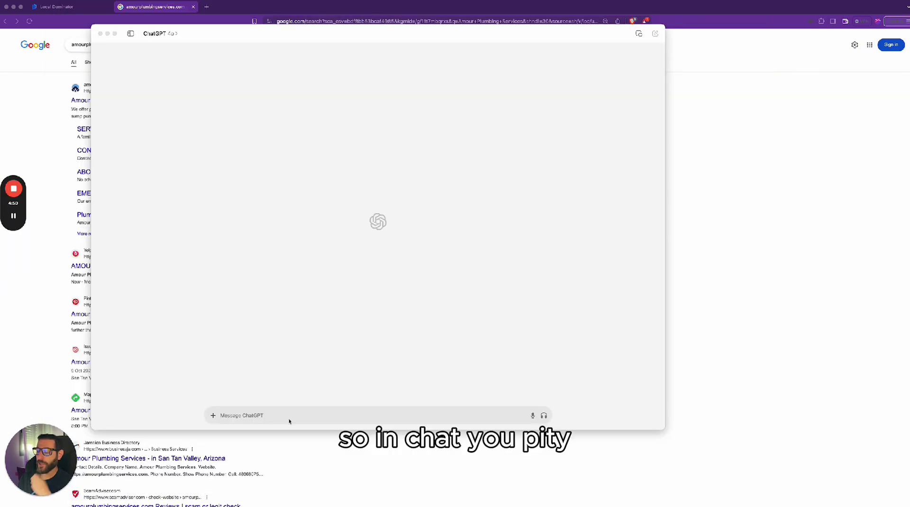
Paste the copied keyword research prompt into a new ChatGPT message and highlight its website, location, business services and specific services placeholders.
left_click(286, 410)
key("super+v")
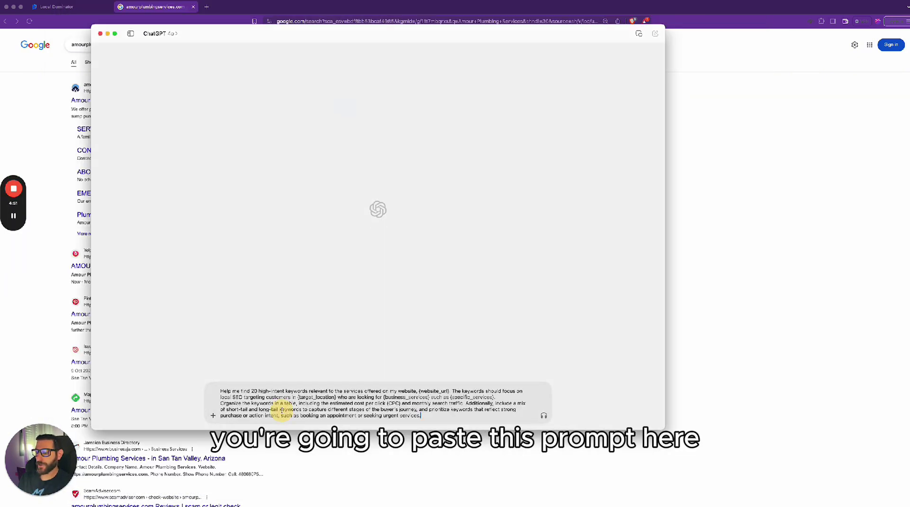
double_click(254, 390)
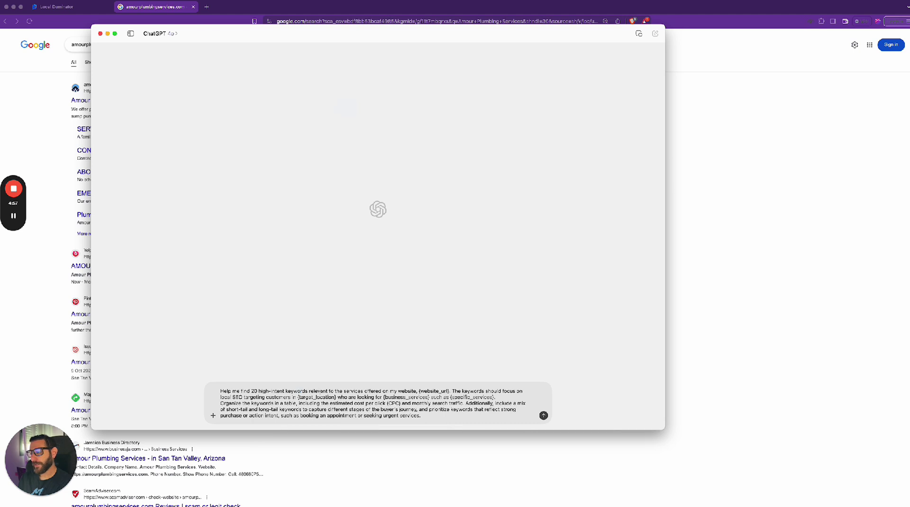
left_click(298, 397)
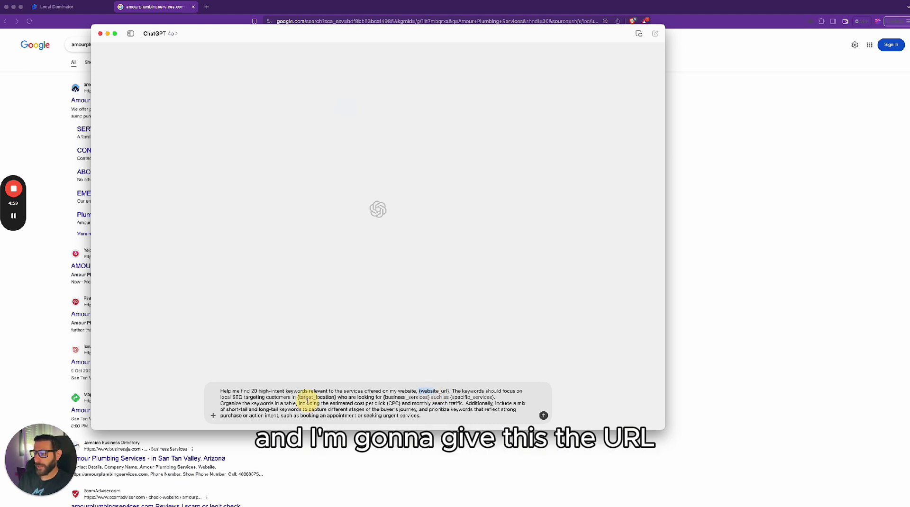
left_click_drag(298, 397, 326, 397)
left_click_drag(385, 397, 429, 397)
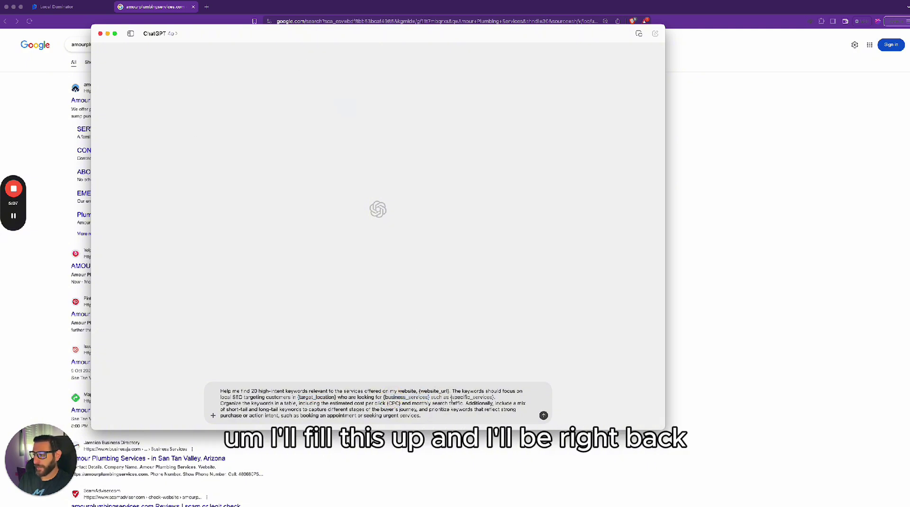
left_click_drag(451, 397, 491, 398)
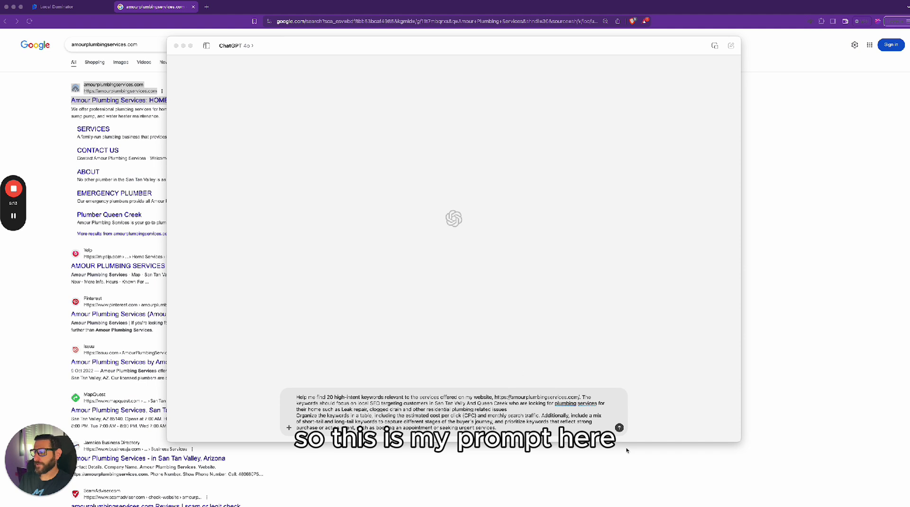
Check the target cities in the filled-in prompt, uncover more of the search results behind the chat window, and send the prompt.
left_click(561, 413)
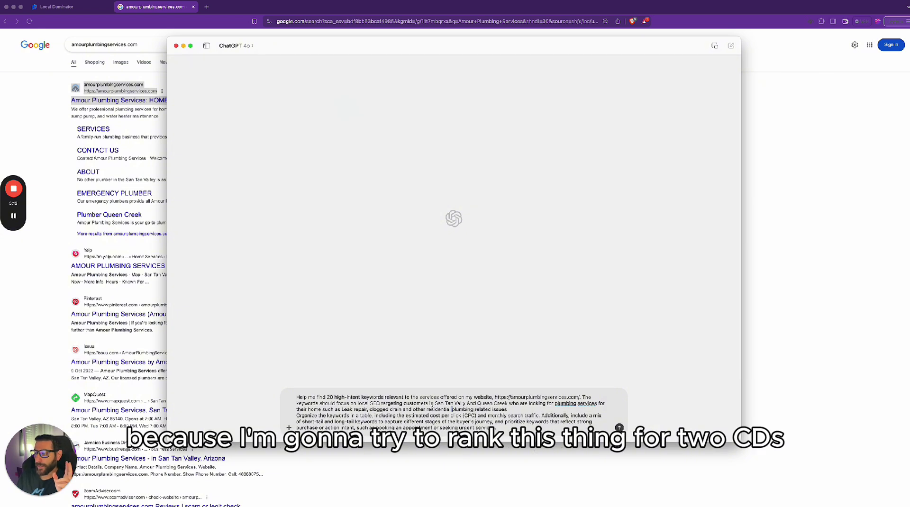
left_click_drag(433, 404, 453, 404)
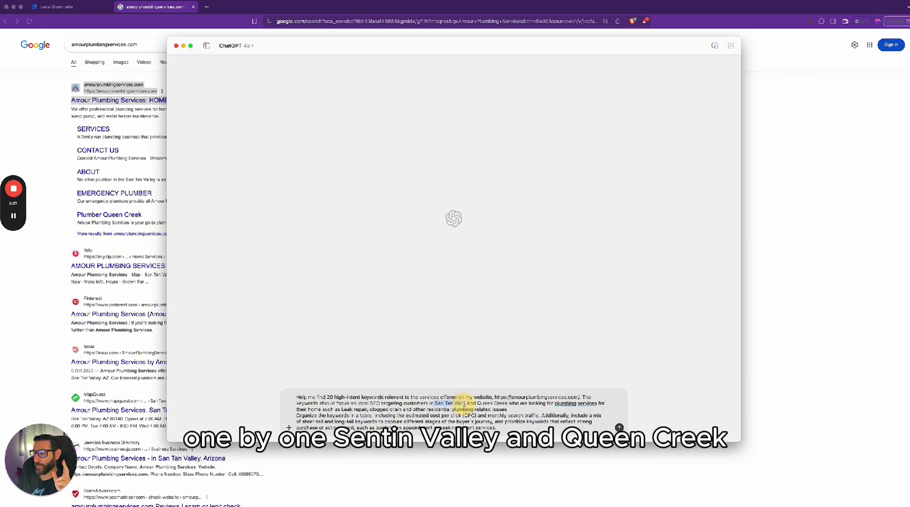
left_click(476, 405)
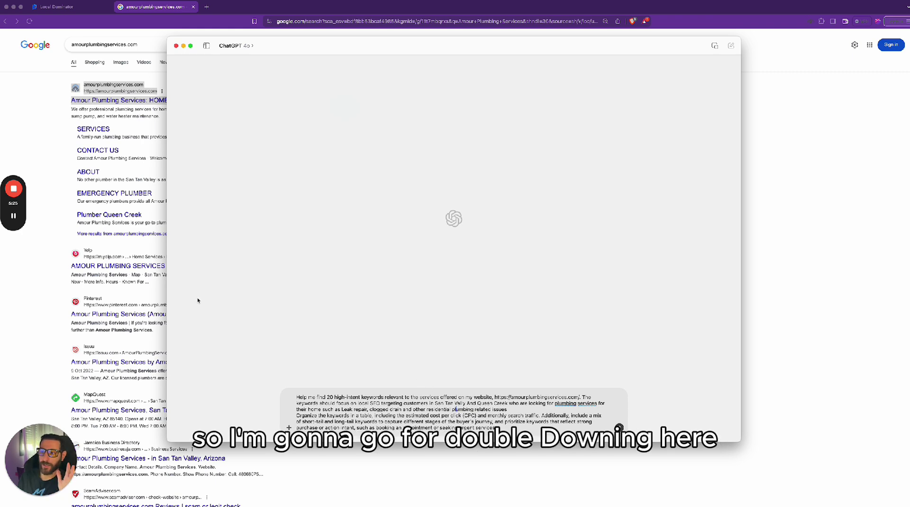
left_click_drag(294, 48, 343, 47)
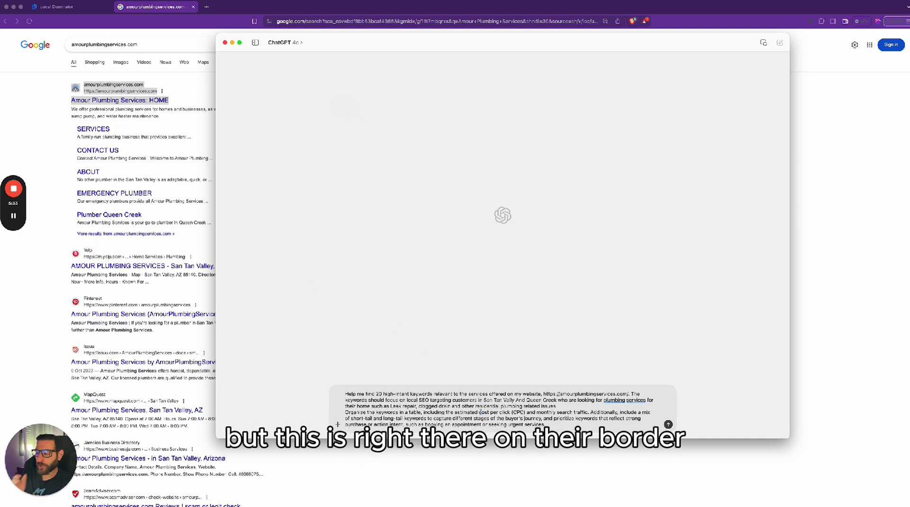
left_click(668, 425)
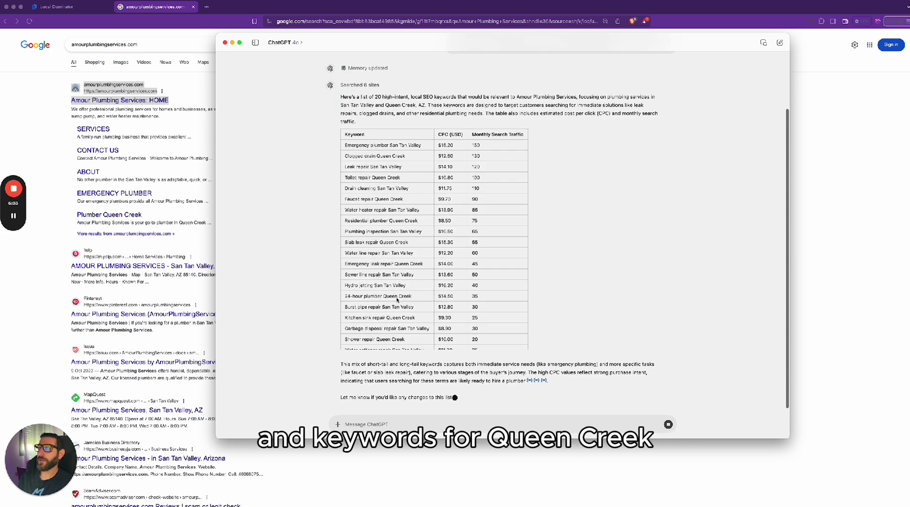
Send the follow-up request "Give me the keywords in a list for just San Tan Valley".
scroll(417, 297, "down", 1)
scroll(417, 297, "up", 1)
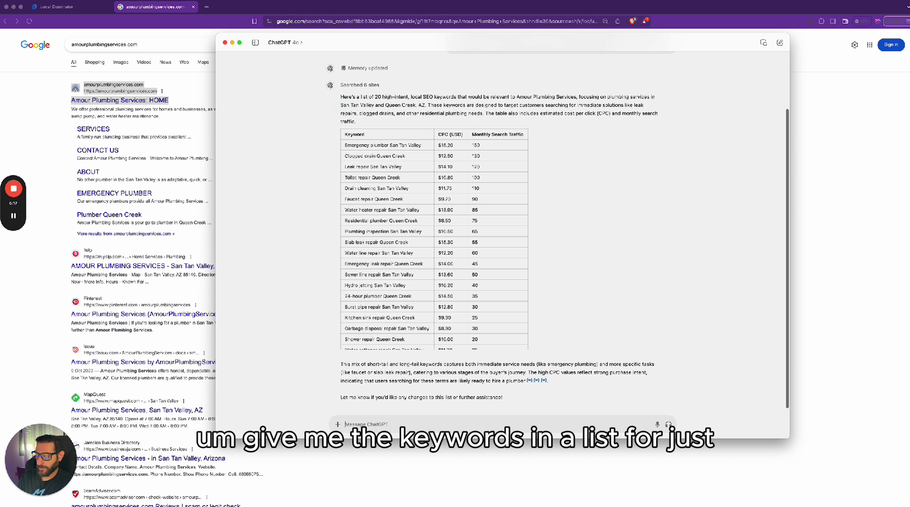
type("Give me the")
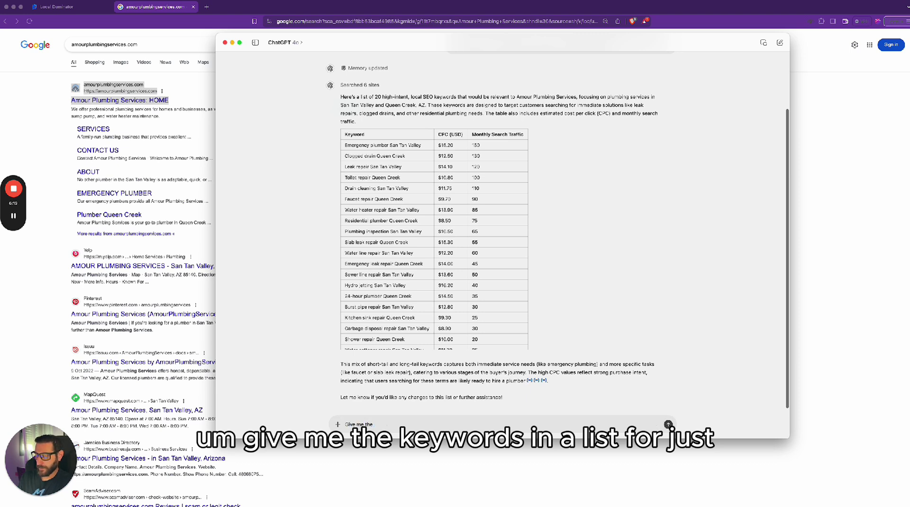
type(" keywords in a")
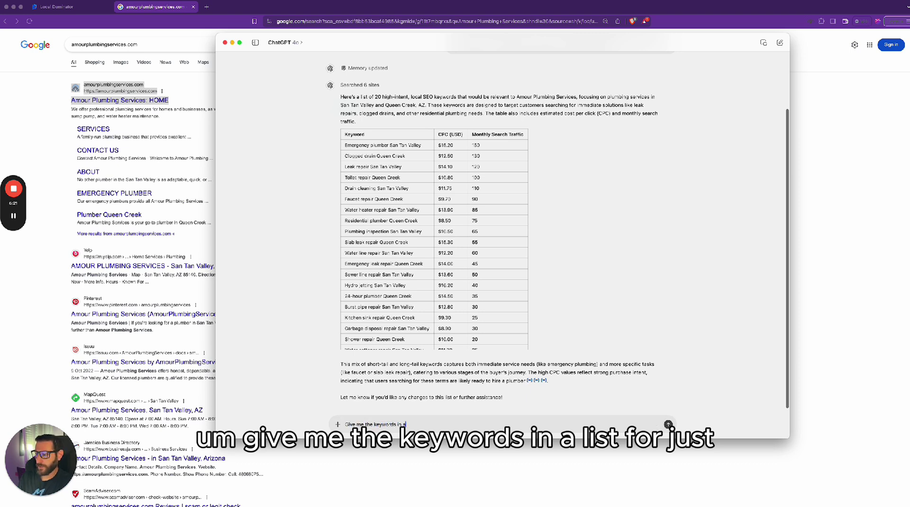
type(" list for just")
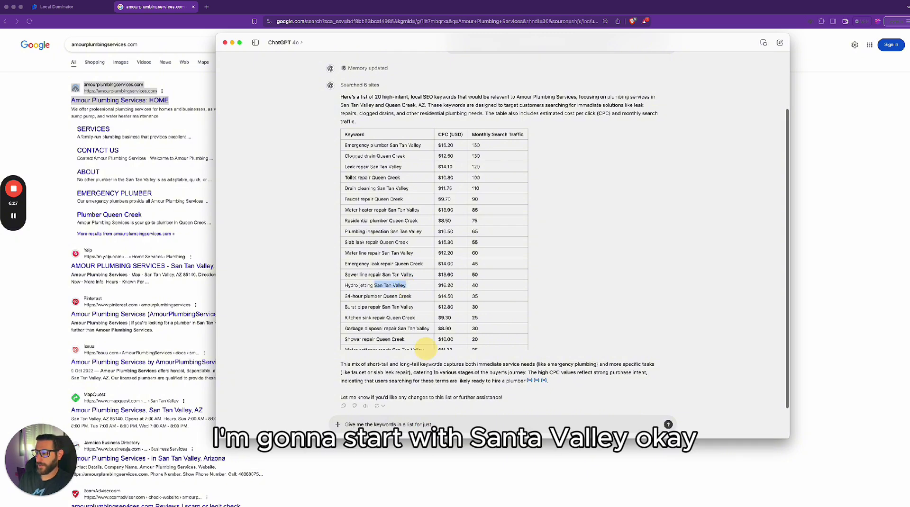
type(" San Tan Valley")
key("Return")
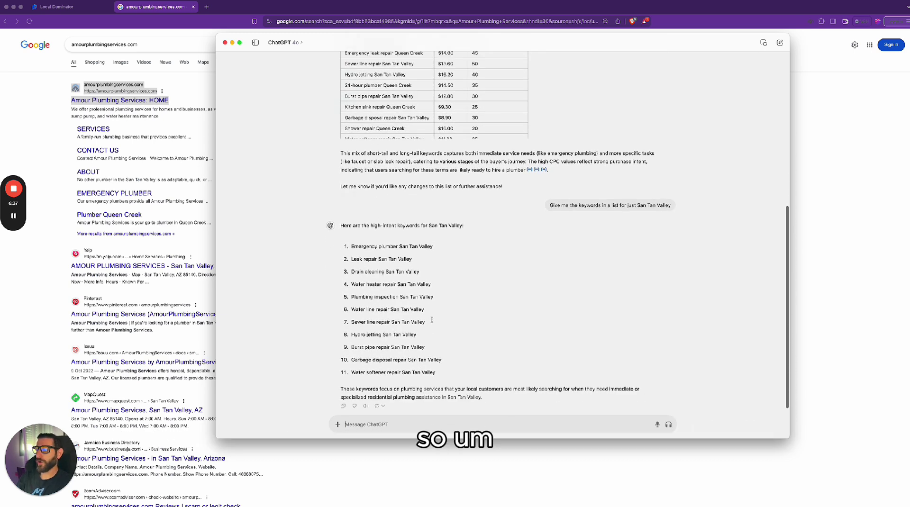
Review the San Tan Valley keyword list alongside the earlier table of CPC and monthly search traffic.
scroll(392, 256, "up", 3)
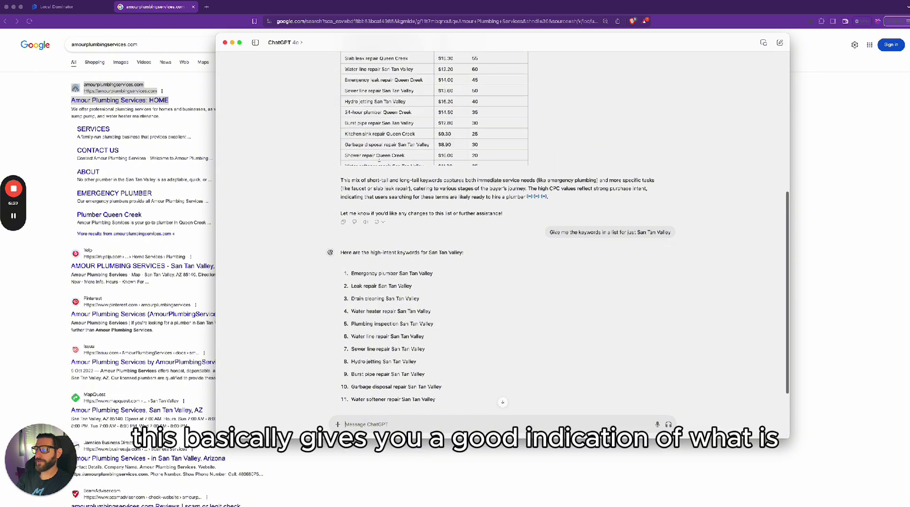
scroll(378, 241, "down", 2)
scroll(405, 283, "down", 1)
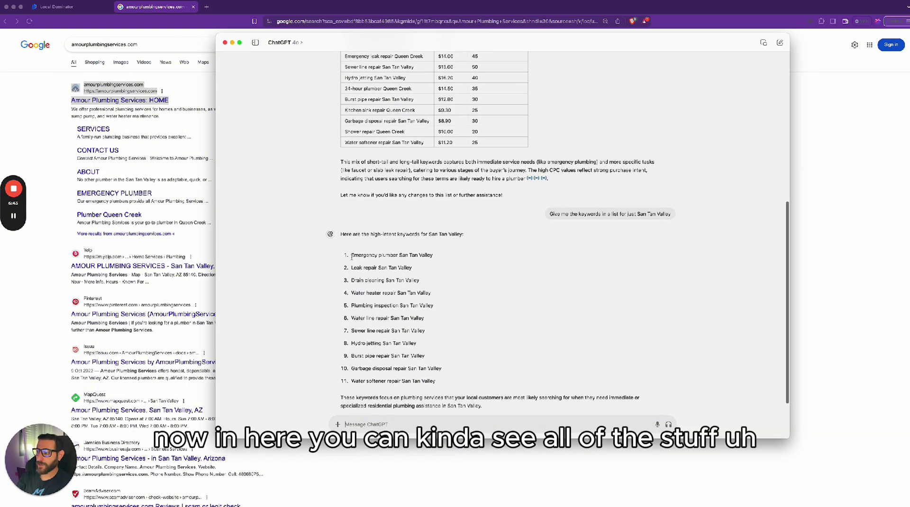
left_click_drag(351, 256, 325, 260)
left_click(447, 381)
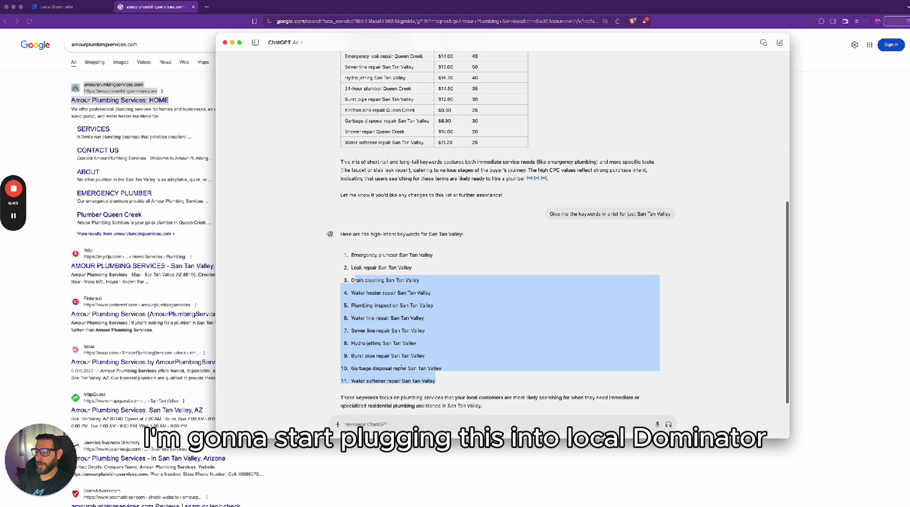
scroll(398, 379, "down", 1)
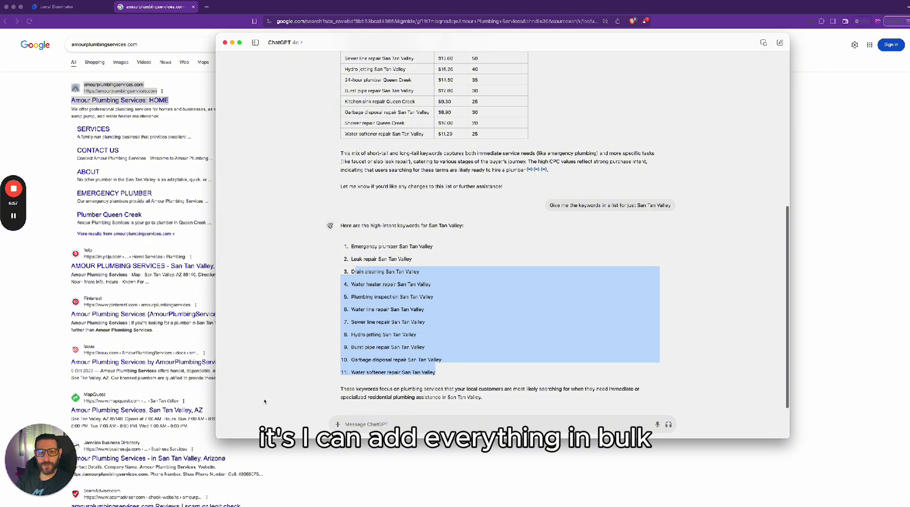
Write a follow-up message asking for the keywords in a phrase with " ," between each keyword.
left_click(350, 424)
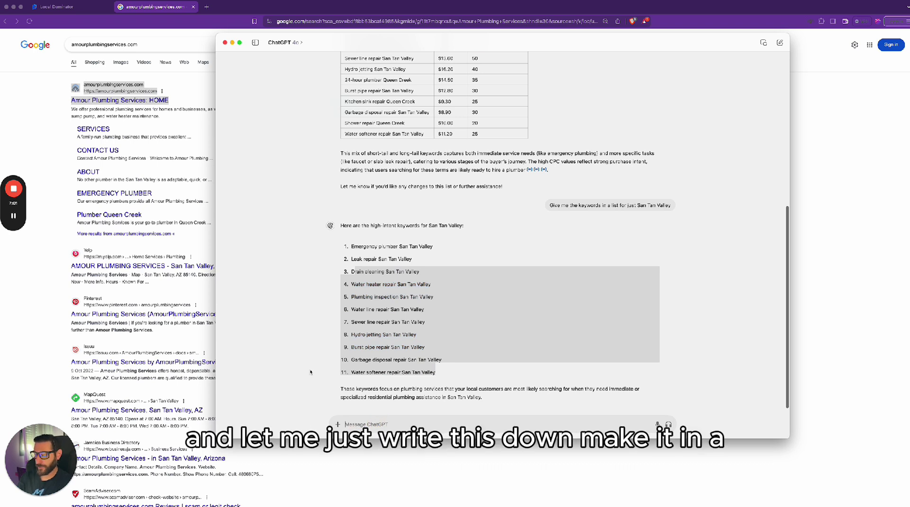
type("Make it")
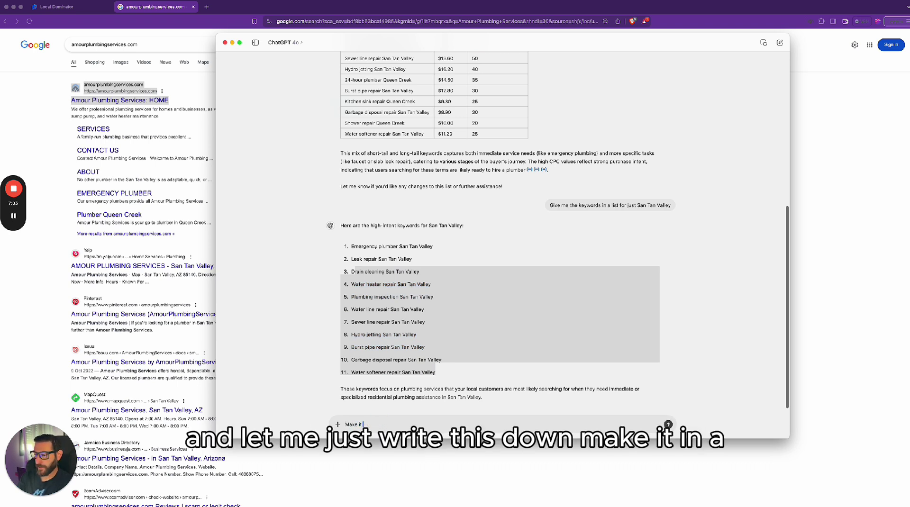
type(" in a ph")
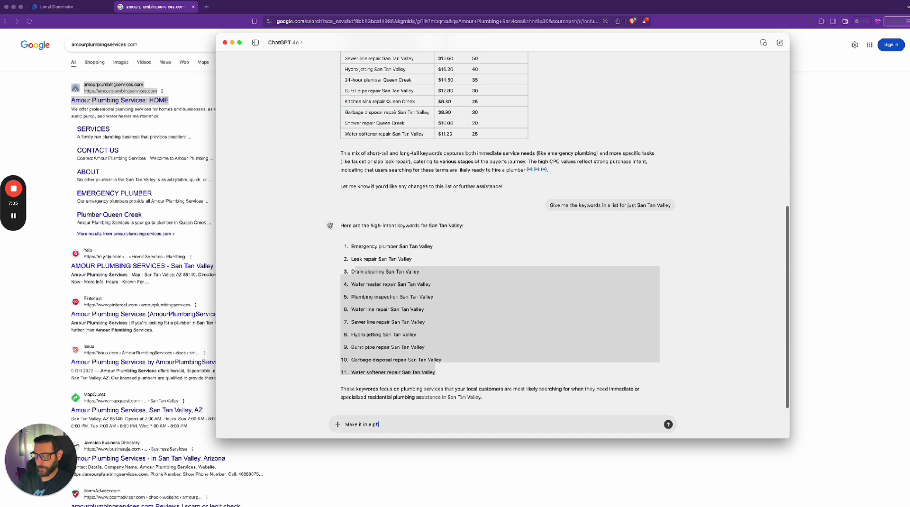
type("arase with \" ")
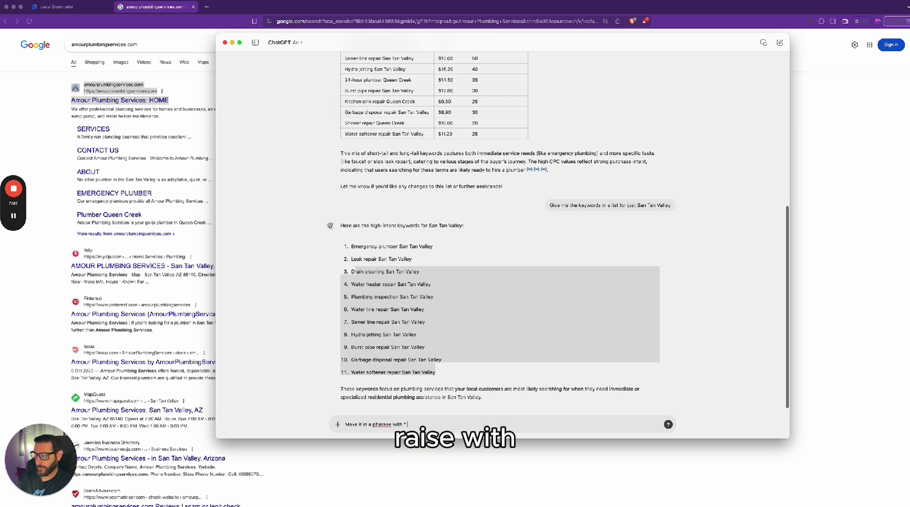
type(", \" beywen")
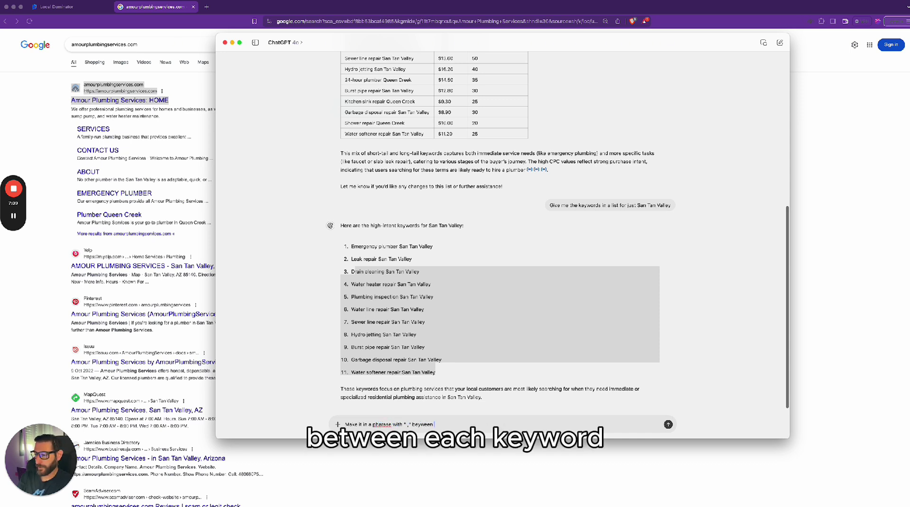
type("an each keyword")
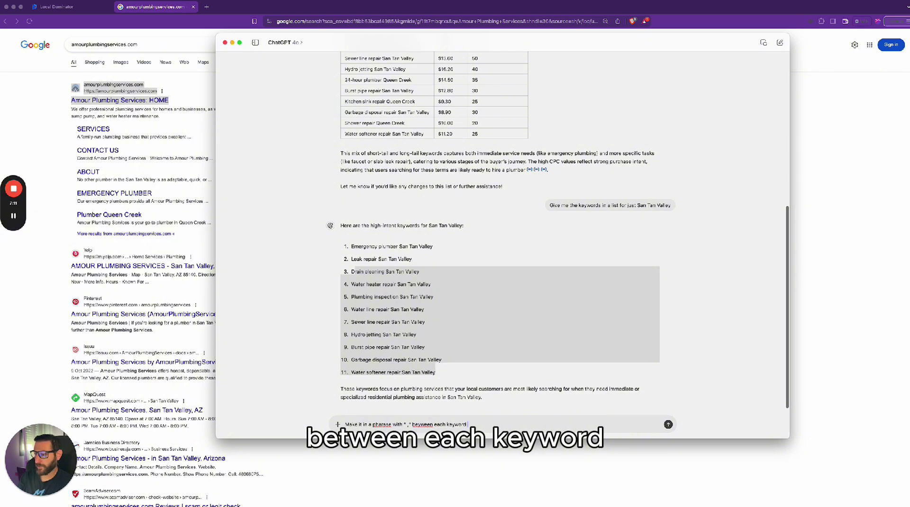
Correct the misspelled words in the message to "phrase" and "between", and send it.
right_click(379, 424)
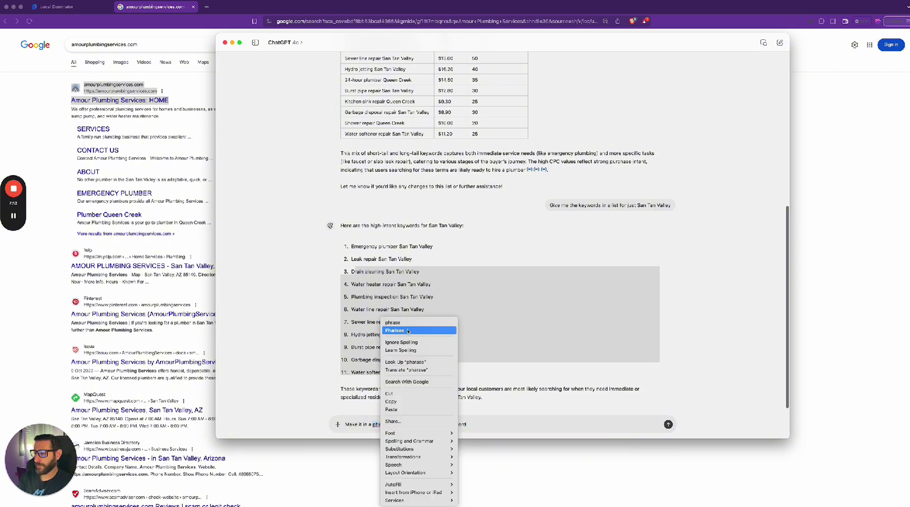
left_click(392, 322)
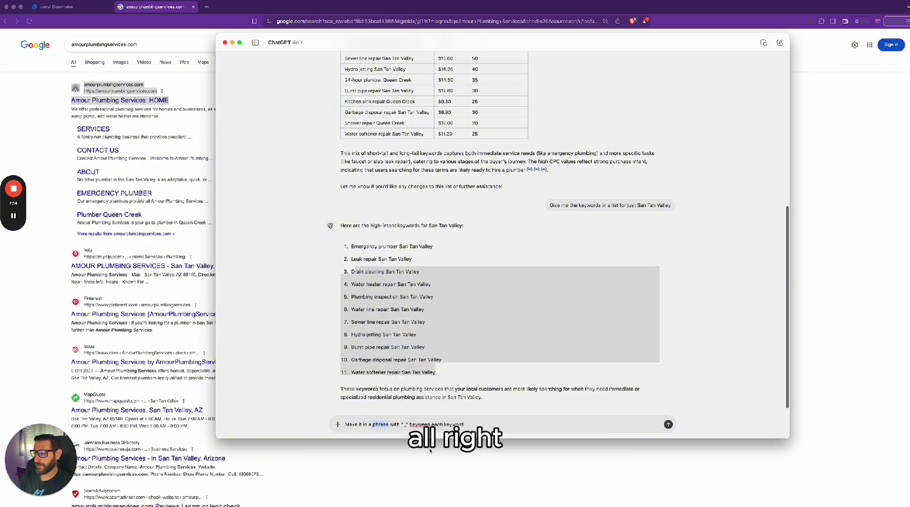
right_click(419, 424)
left_click(443, 322)
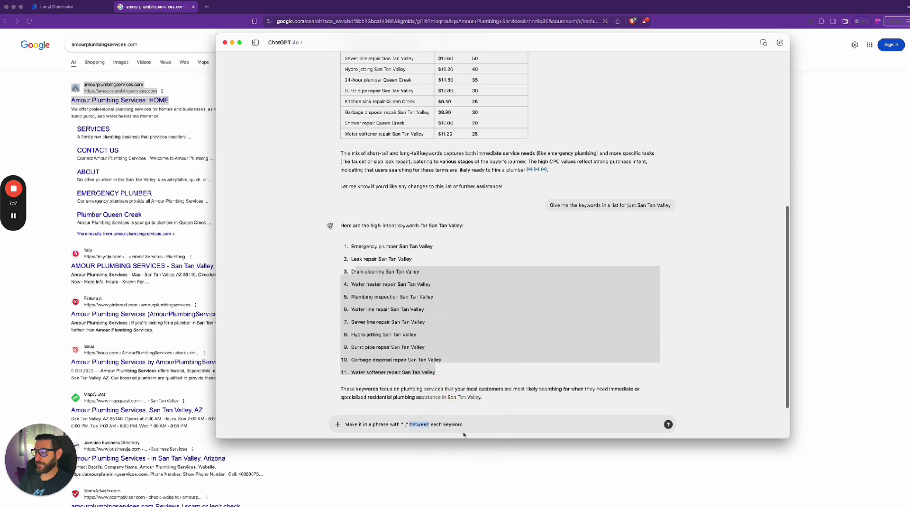
key("Return")
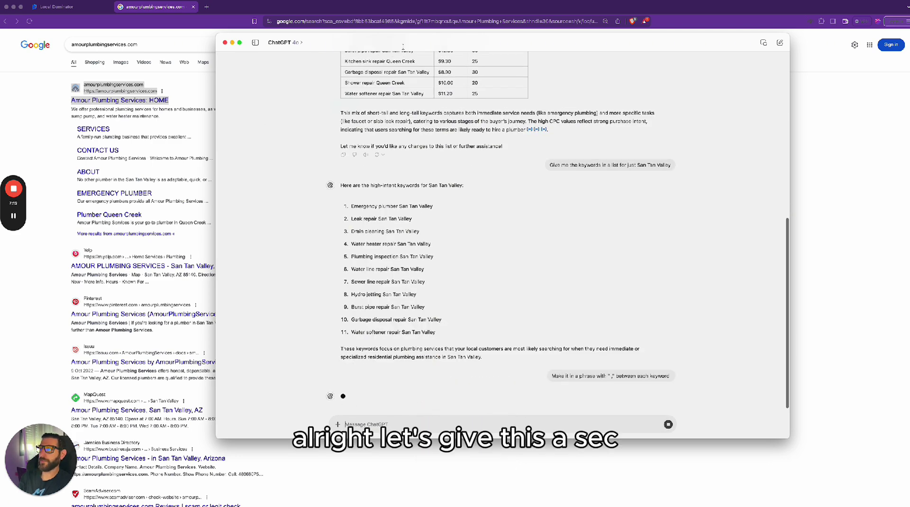
Move the ChatGPT window aside, switch to Local Dominator and start a new recurring scan, dismissing the location-sharing request.
left_click_drag(403, 40, 400, 31)
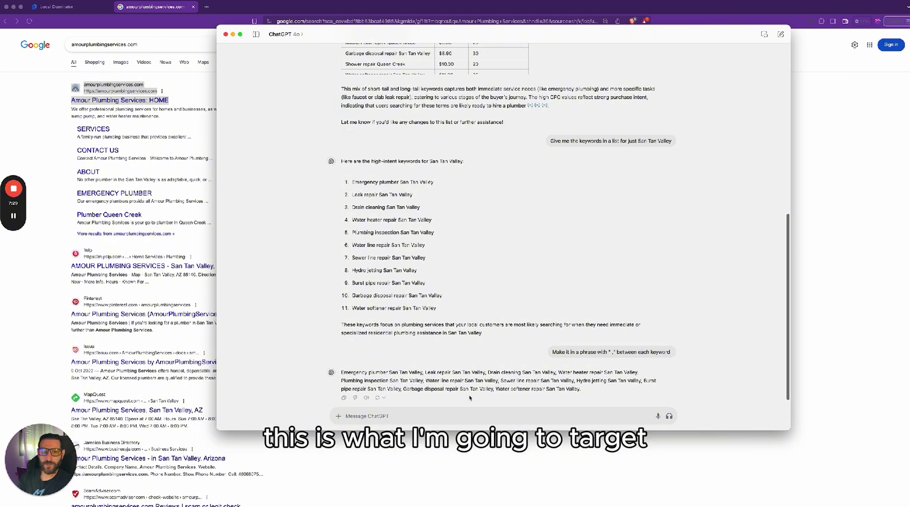
left_click_drag(406, 42, 908, 44)
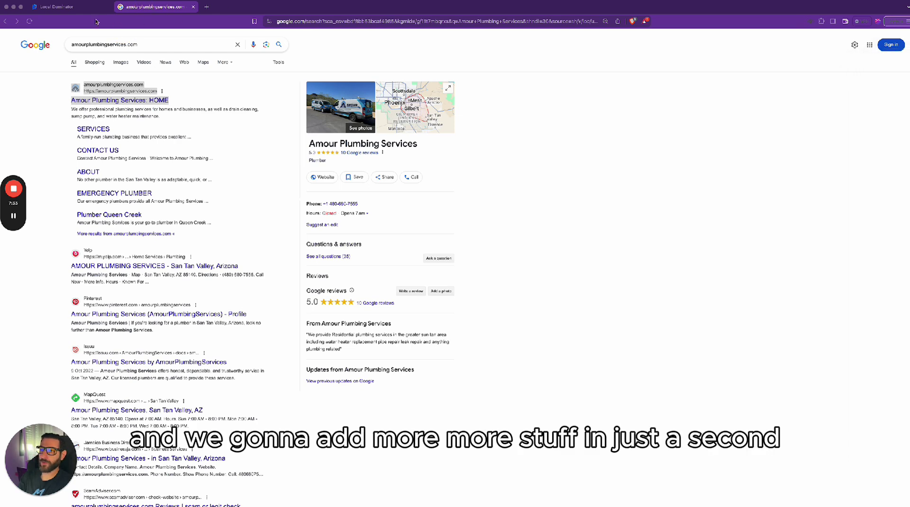
left_click(78, 9)
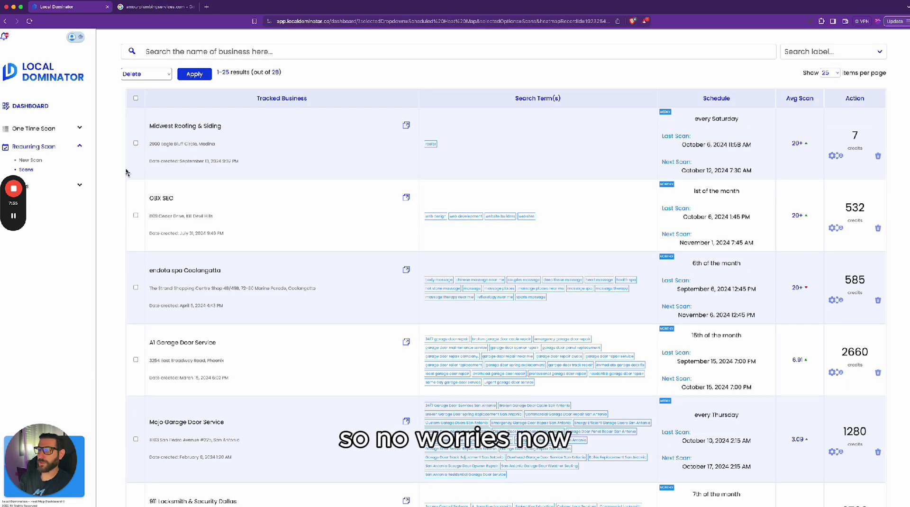
left_click_drag(7, 179, 11, 243)
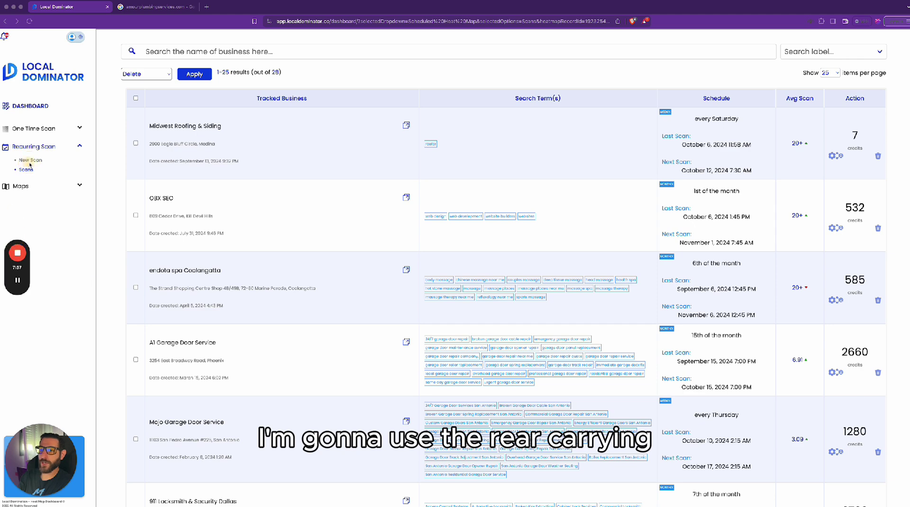
left_click(30, 162)
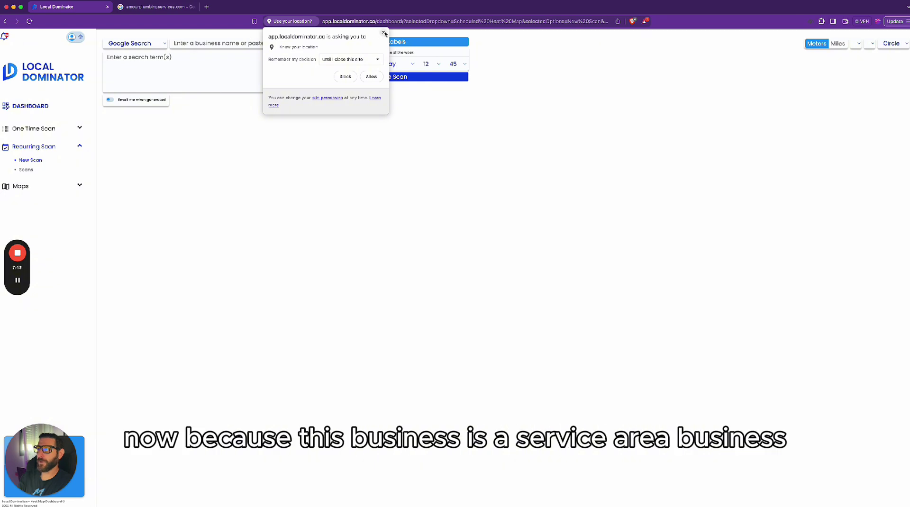
left_click(383, 32)
Switch to the Google results for amourplumbingservices.com and show them in Google Maps.
left_click(156, 7)
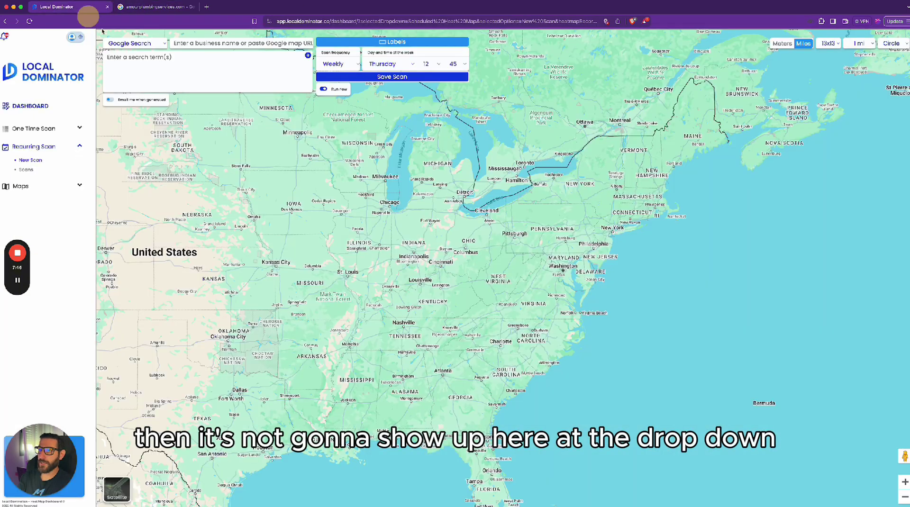
left_click(86, 8)
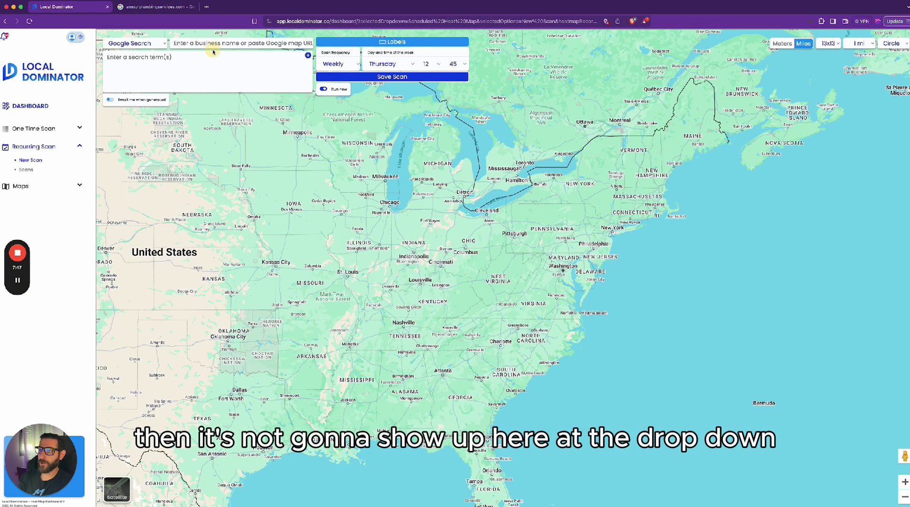
left_click(164, 7)
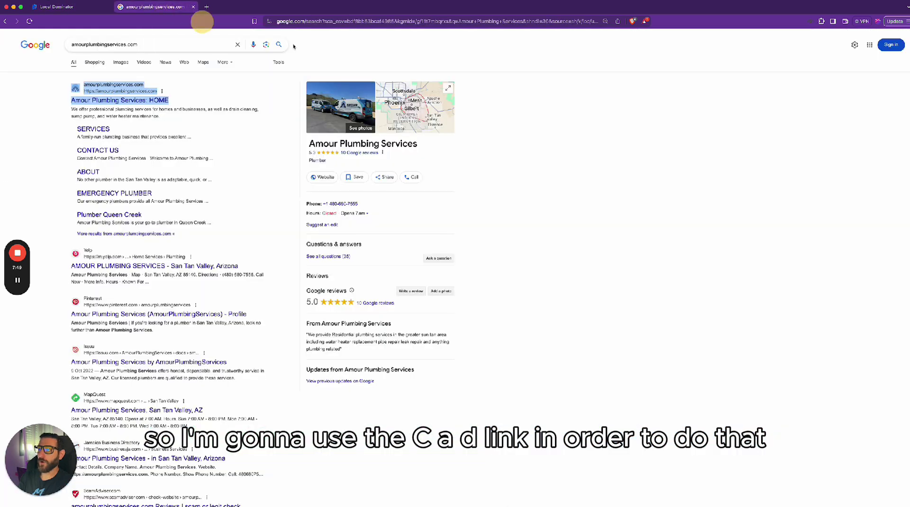
left_click(470, 80)
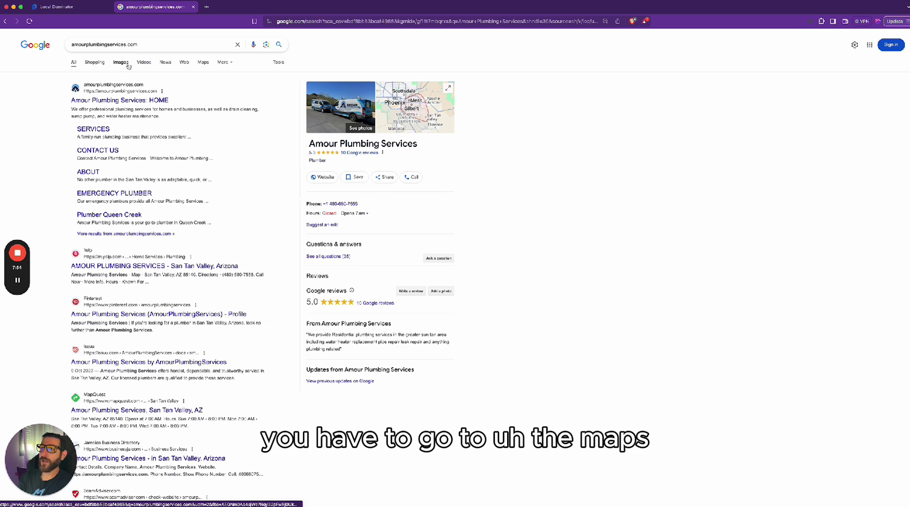
left_click(203, 66)
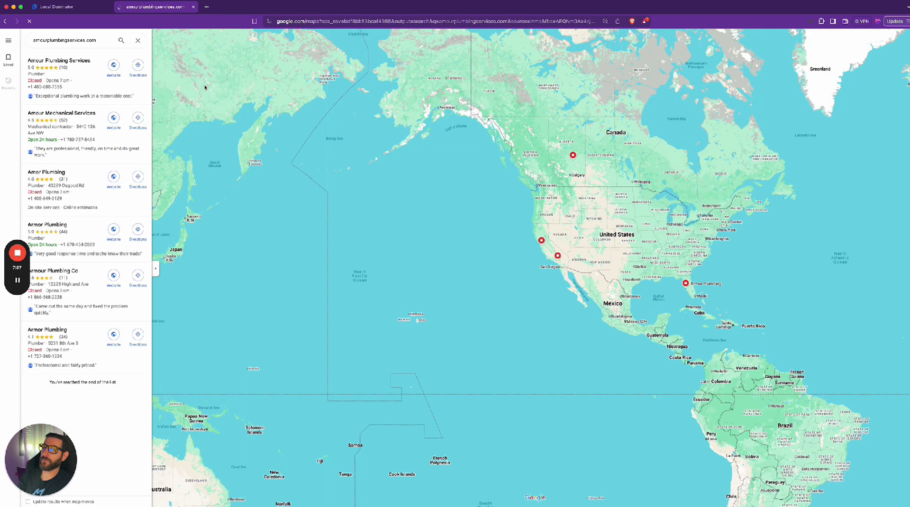
Try using the Google Maps search results URL as the business for the new Local Dominator scan.
left_click(384, 23)
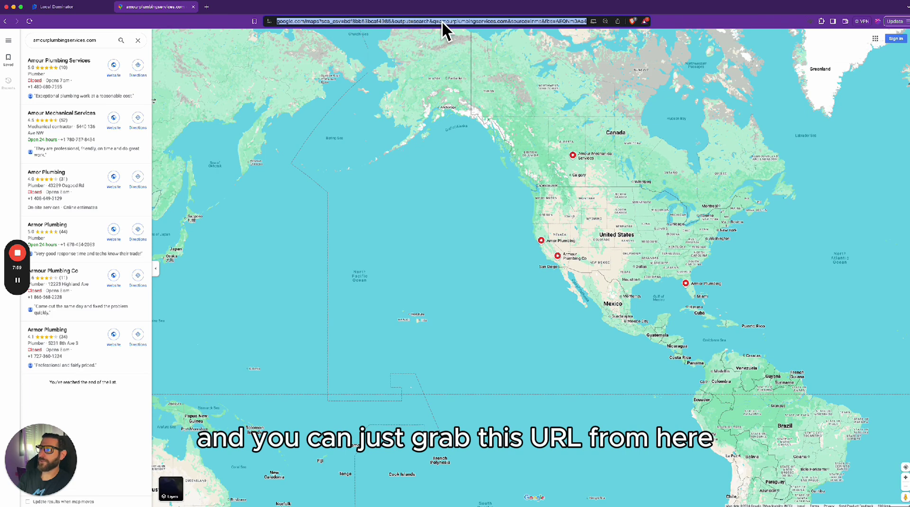
left_click(58, 7)
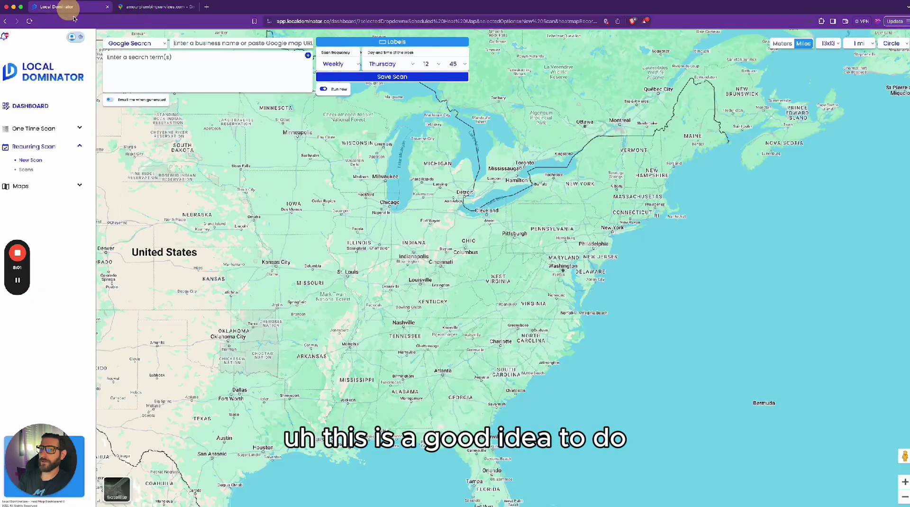
left_click(235, 42)
key("ctrl+v")
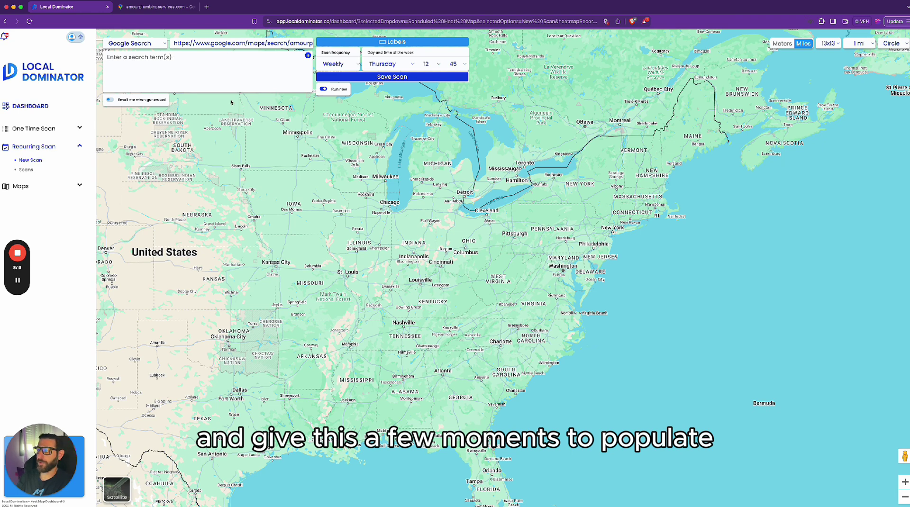
Open the Amour Plumbing Services listing in Google Maps and copy its URL with the map zoomed to the service area.
left_click(160, 9)
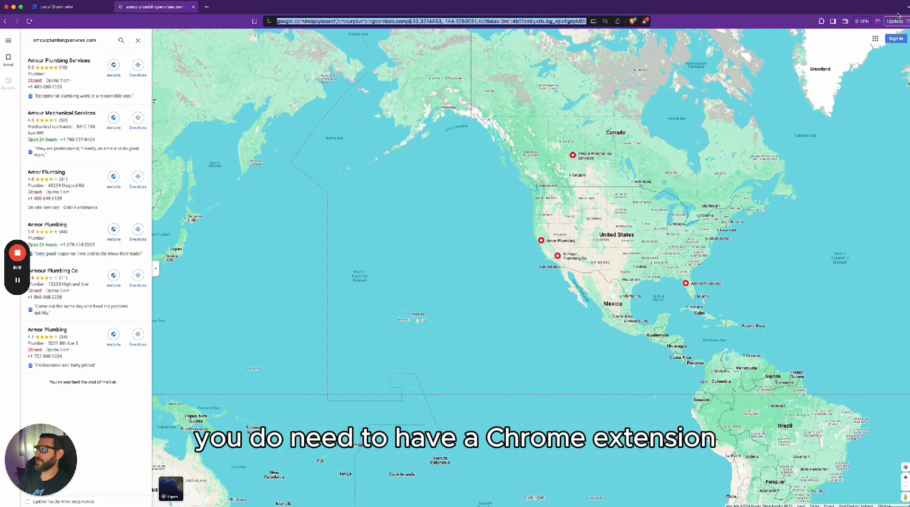
left_click(820, 21)
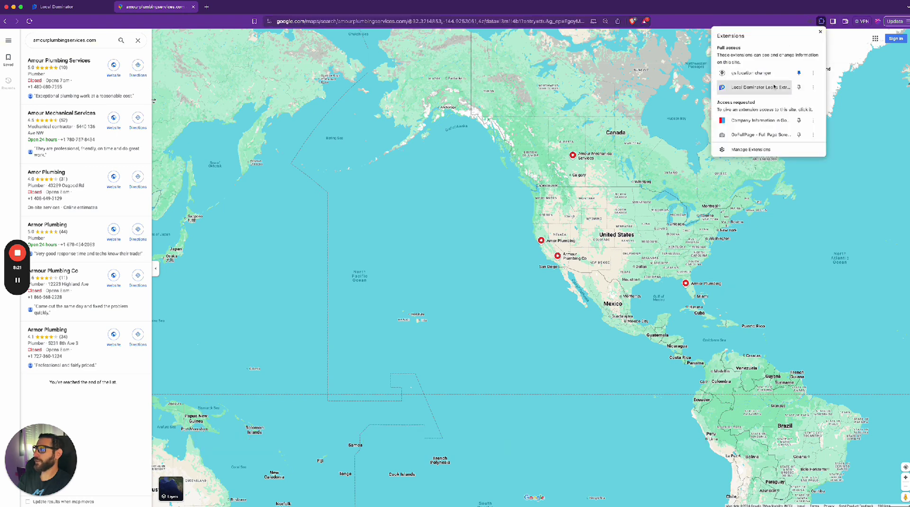
left_click(65, 68)
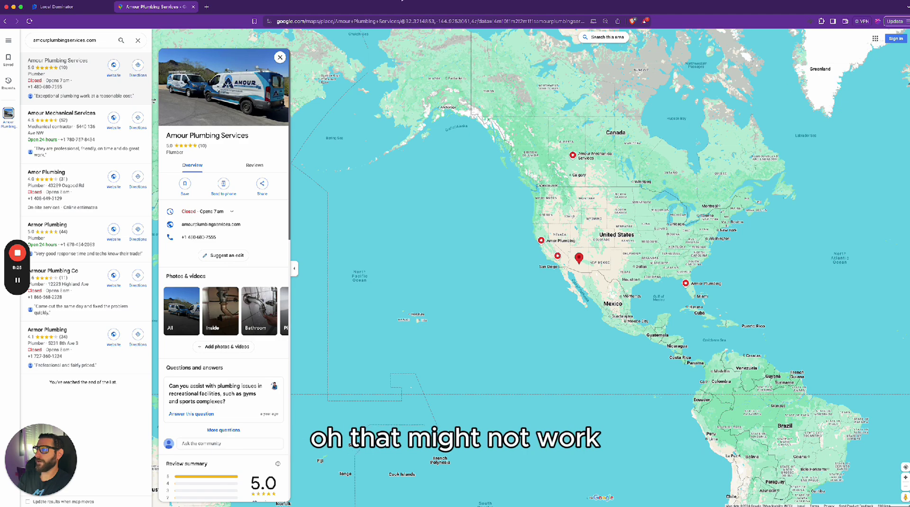
left_click(61, 7)
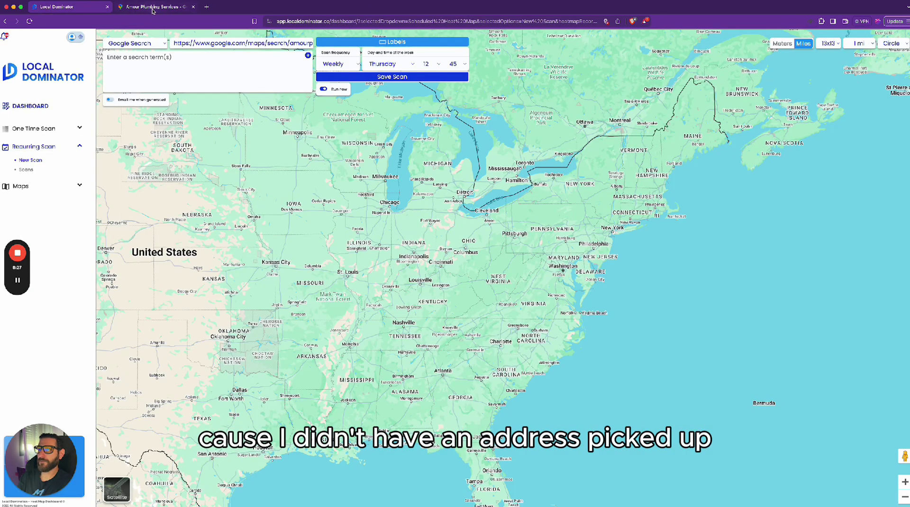
left_click(151, 7)
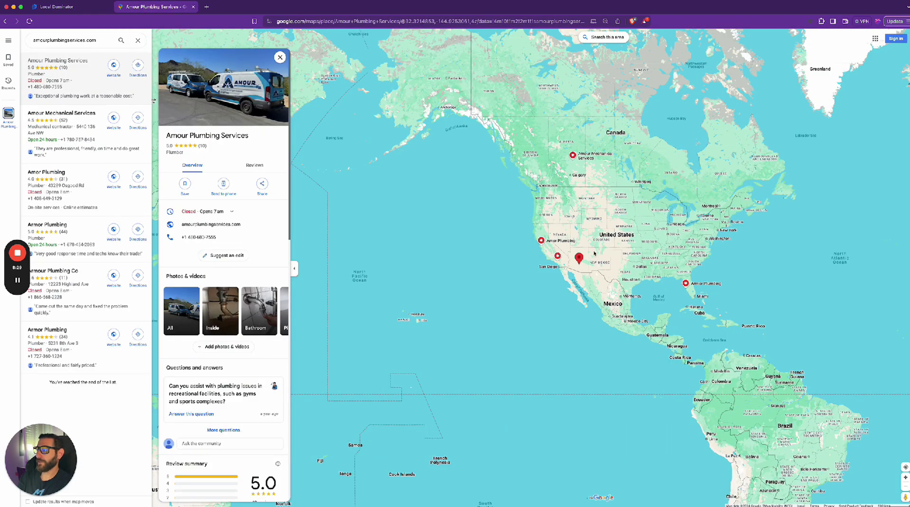
scroll(545, 272, "up", 5)
scroll(546, 273, "up", 5)
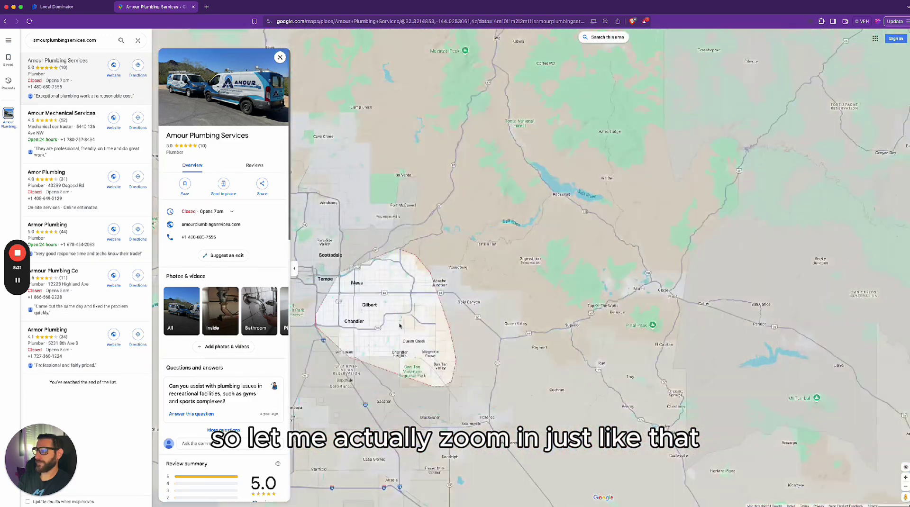
left_click(340, 21)
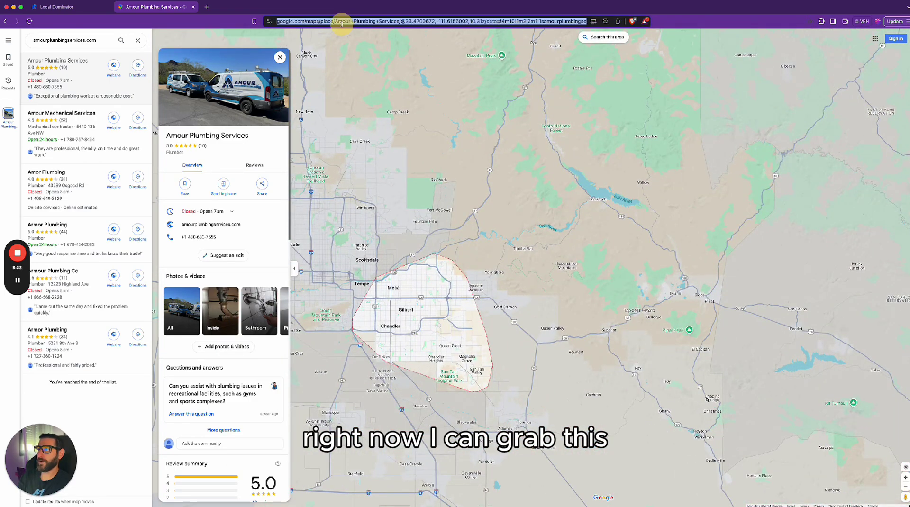
Replace the business URL in the Local Dominator scan with the copied Amour Plumbing Services listing URL.
left_click(62, 6)
key("ctrl+a")
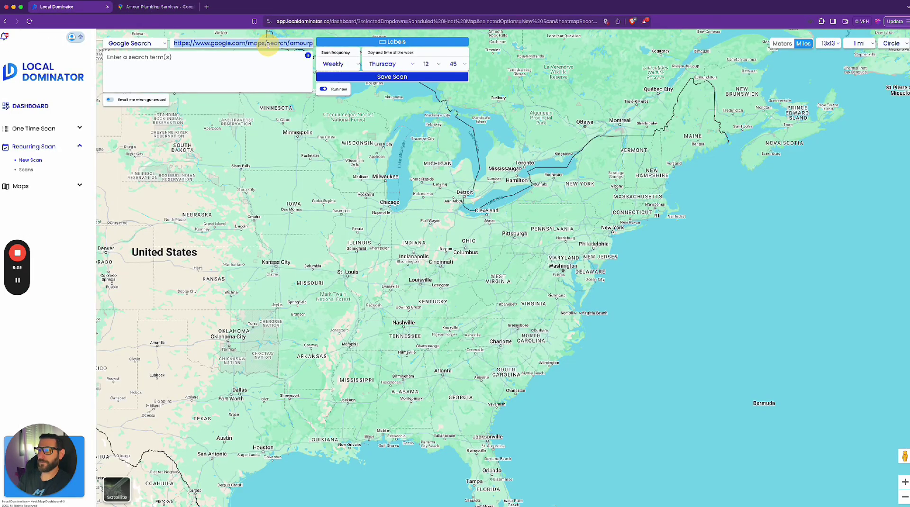
key("BackSpace")
key("super+v")
left_click(291, 135)
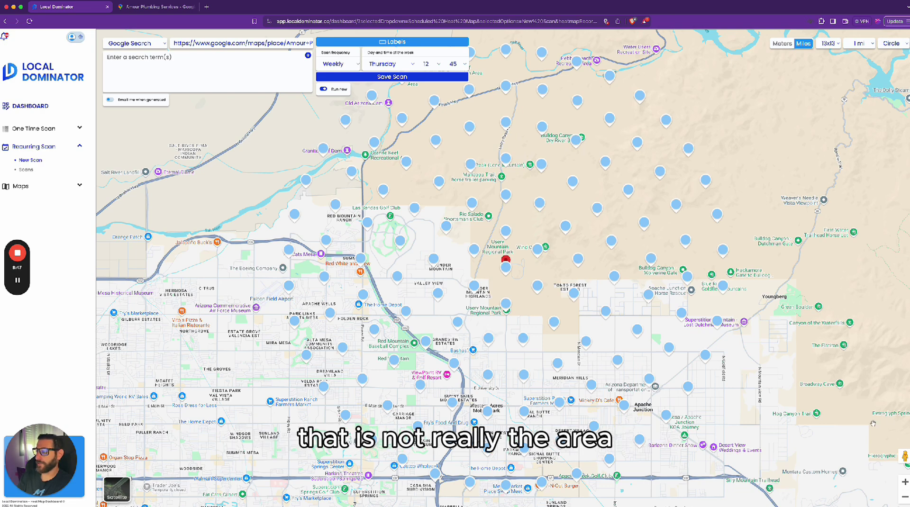
Reposition the circular scan grid so it covers both Queen Creek and San Tan Valley.
left_click(904, 498)
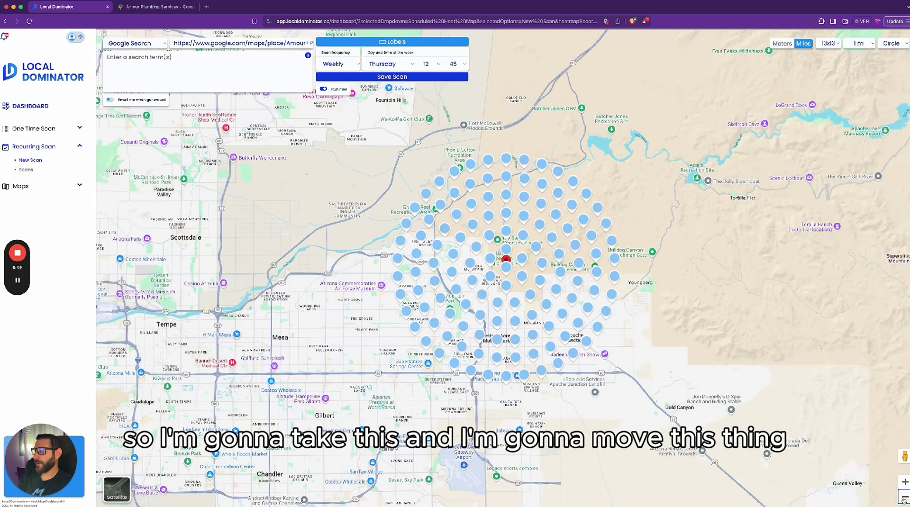
left_click_drag(562, 315, 535, 477)
mouse_move(548, 313)
left_mouse_down()
mouse_move(576, 341)
mouse_move(588, 398)
mouse_move(552, 430)
mouse_move(735, 381)
mouse_move(741, 365)
left_mouse_up()
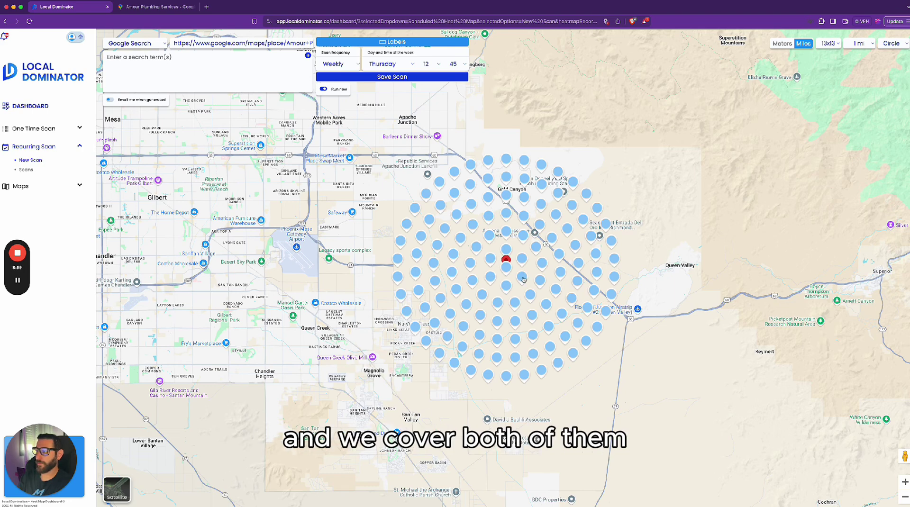
mouse_move(525, 281)
left_mouse_down()
mouse_move(372, 315)
mouse_move(351, 345)
mouse_move(369, 371)
left_mouse_up()
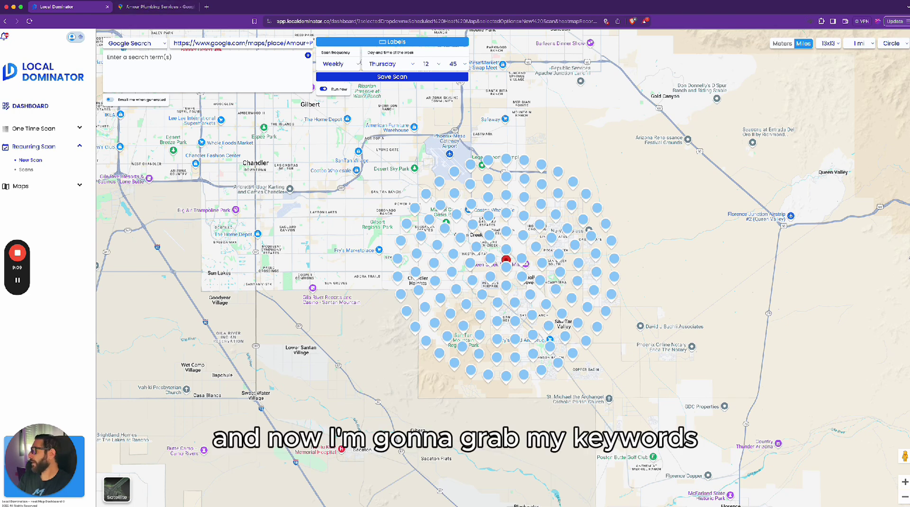
Add the comma-separated San Tan Valley keywords from ChatGPT to the scan as search terms.
key("super+Tab")
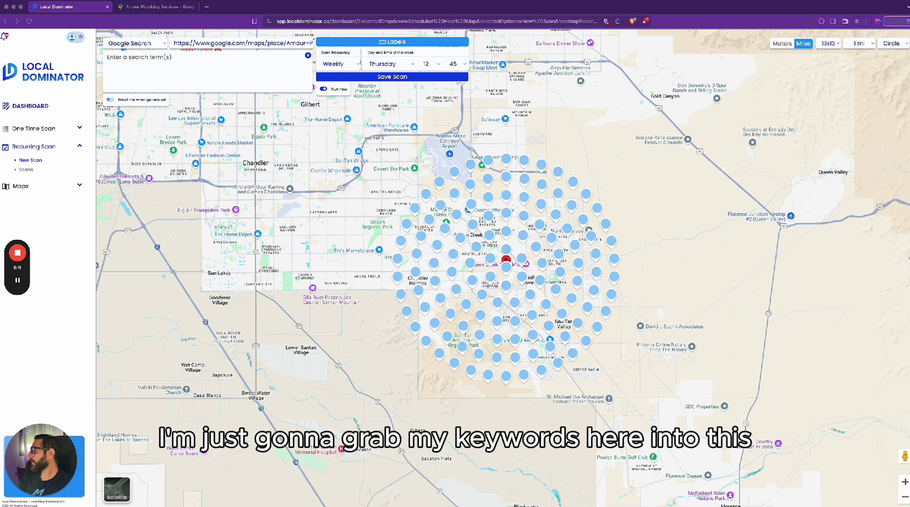
left_click(142, 57)
key("super+v")
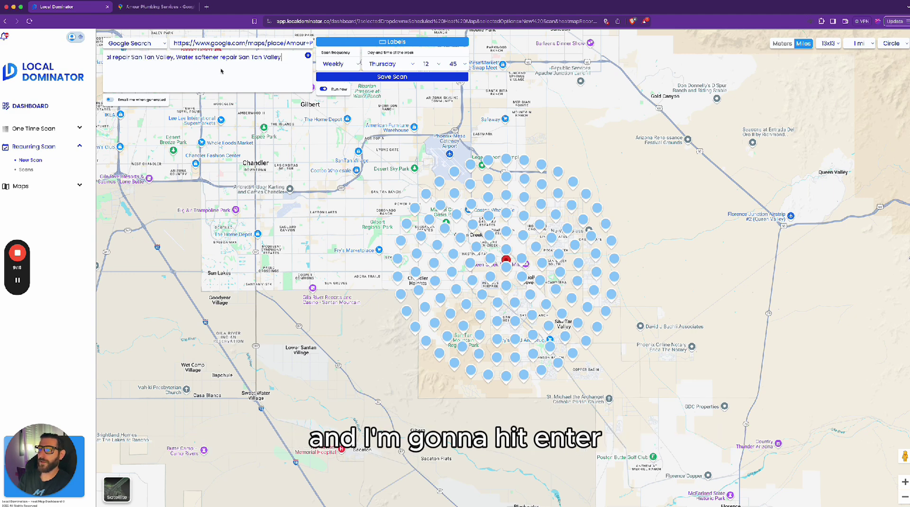
key("Return")
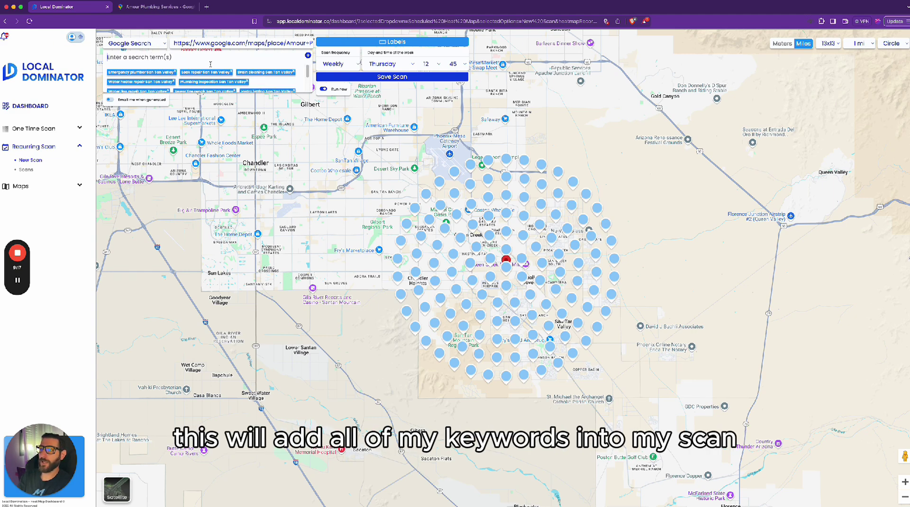
scroll(210, 64, "down", 5)
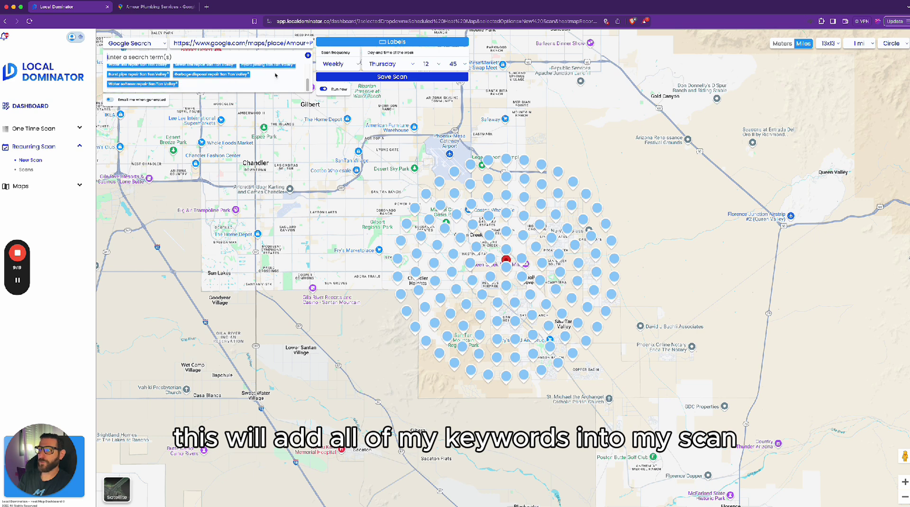
Set the scan frequency to Weekly and save the recurring scan.
left_click(338, 65)
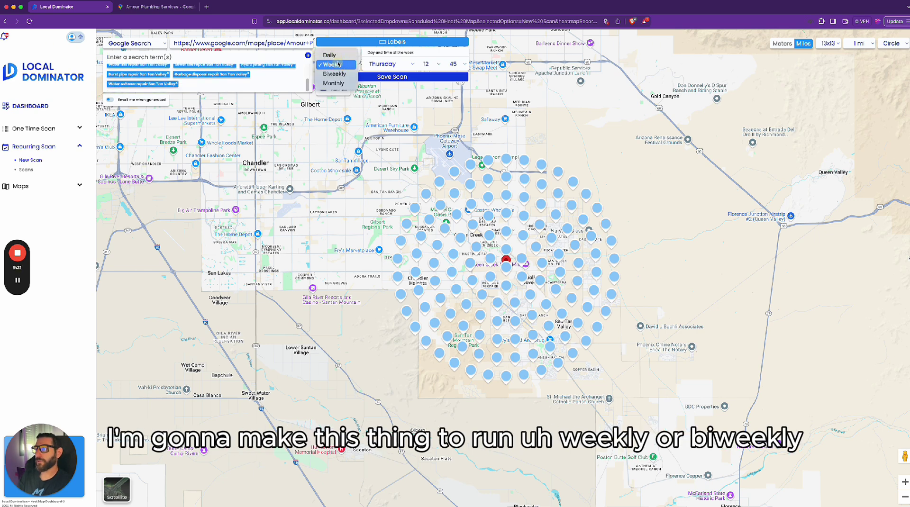
left_click(349, 66)
left_click(349, 65)
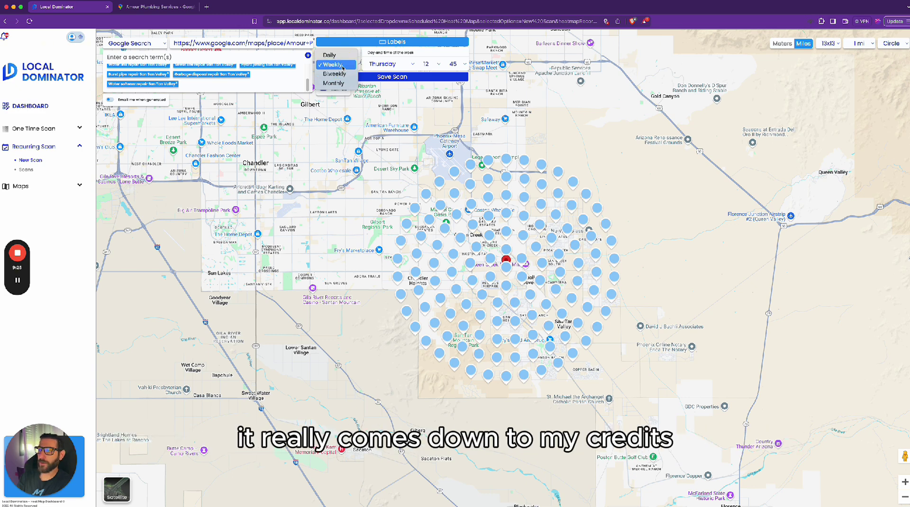
left_click(342, 73)
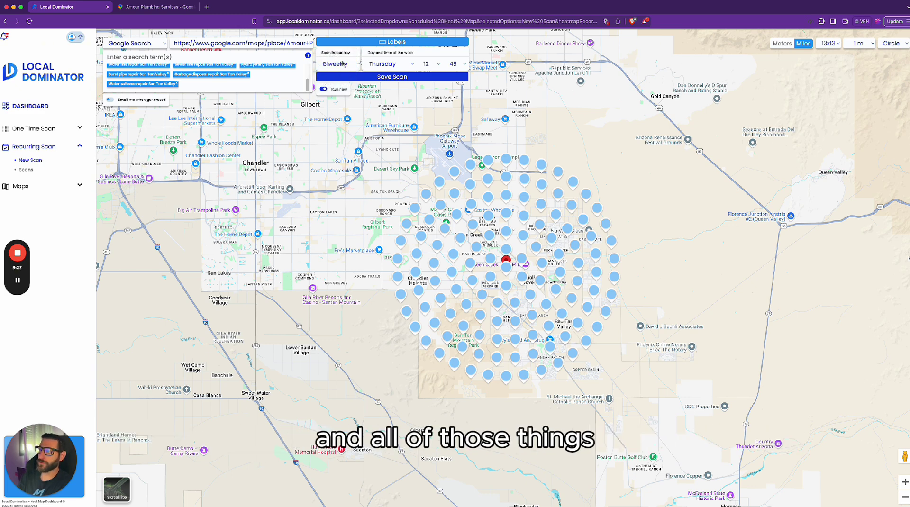
left_click(334, 63)
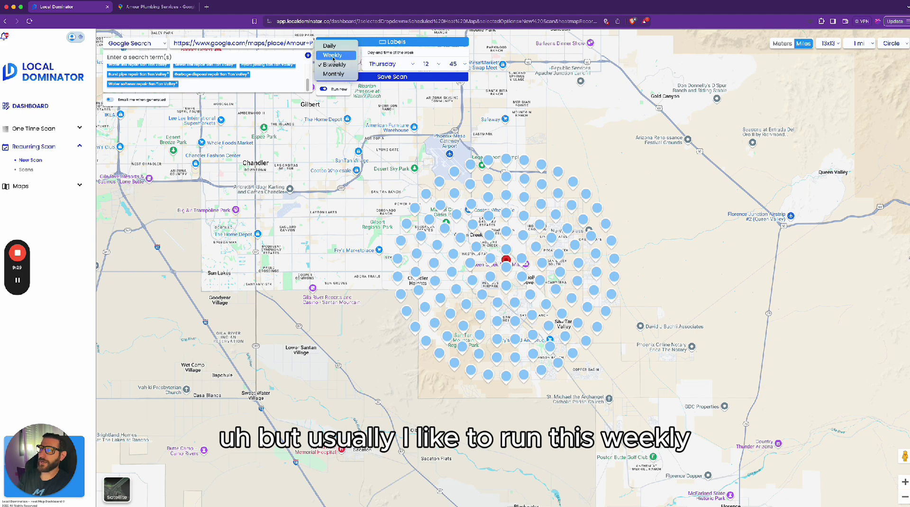
left_click(333, 58)
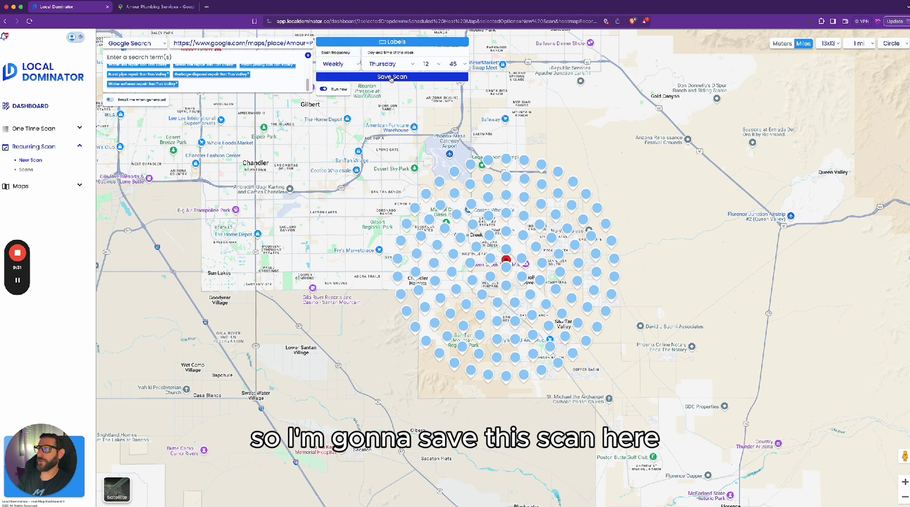
left_click(390, 77)
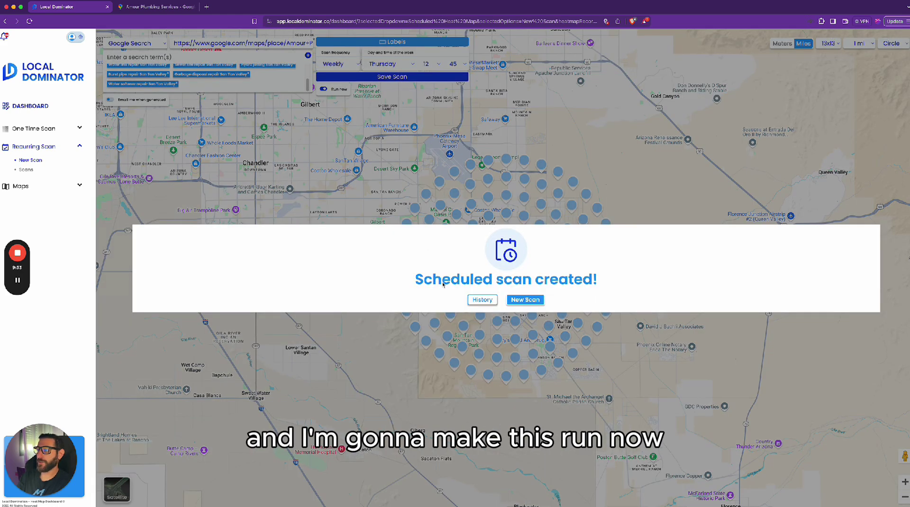
Open the recurring scan history and check the credit cost of the Amour Plumbing Services scan.
left_click(482, 301)
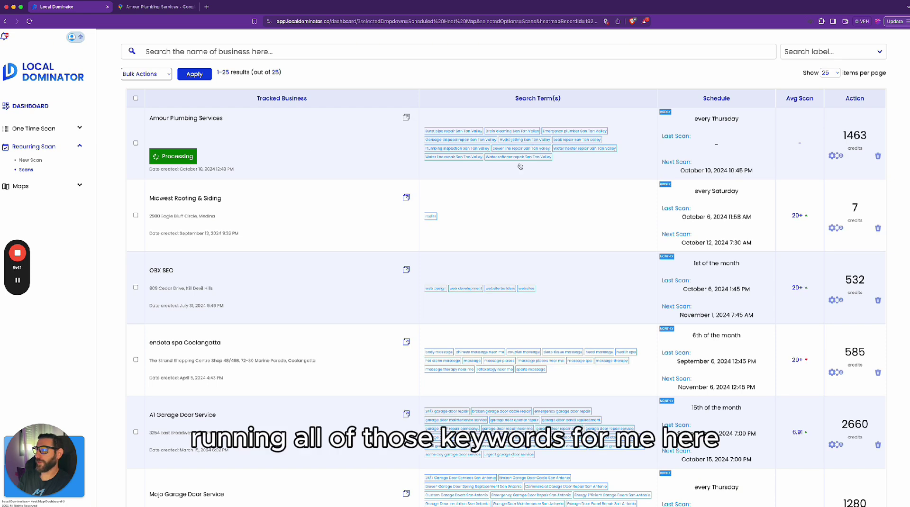
double_click(844, 137)
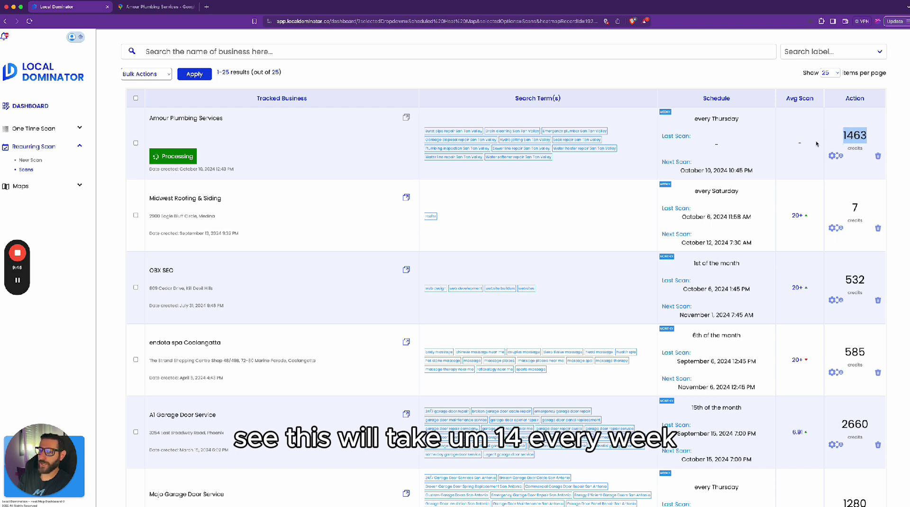
left_click(843, 137)
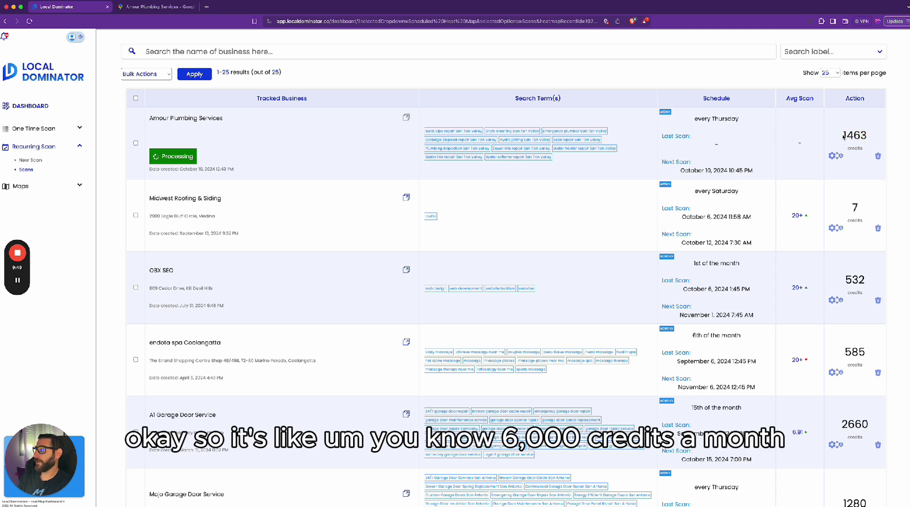
double_click(843, 137)
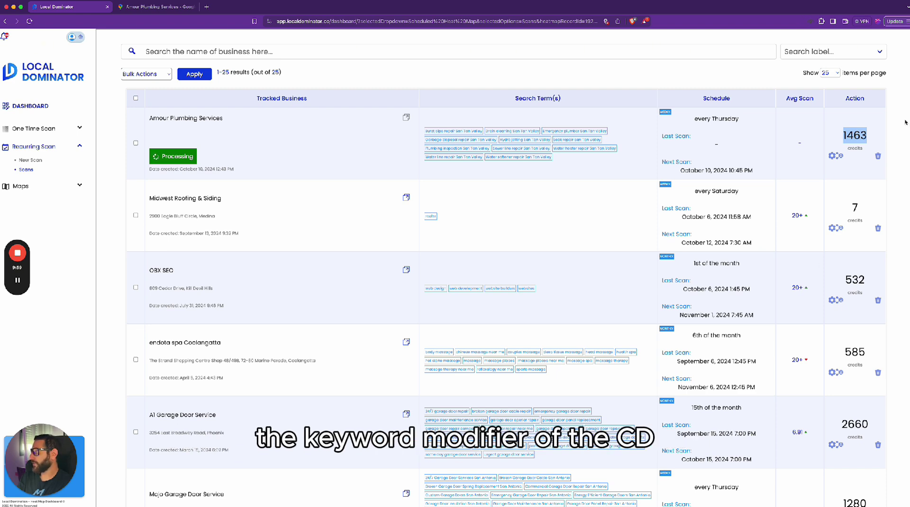
Switch to ChatGPT and send the prompt "now give me this phrase without the city in the keywords".
key("alt+space")
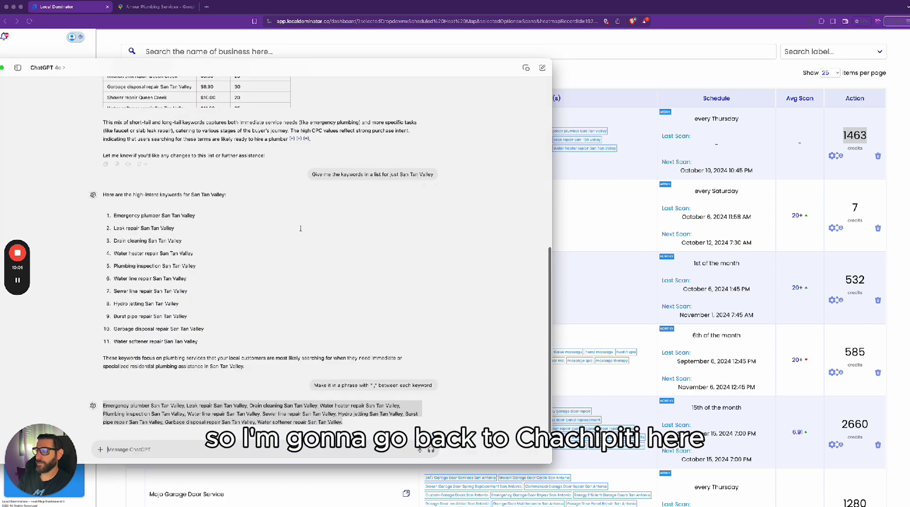
left_click_drag(303, 68, 452, 38)
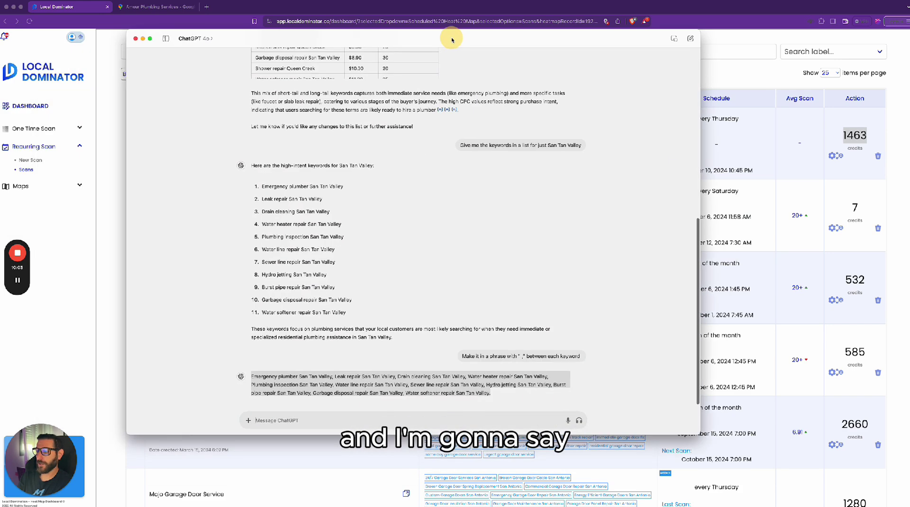
type("now give")
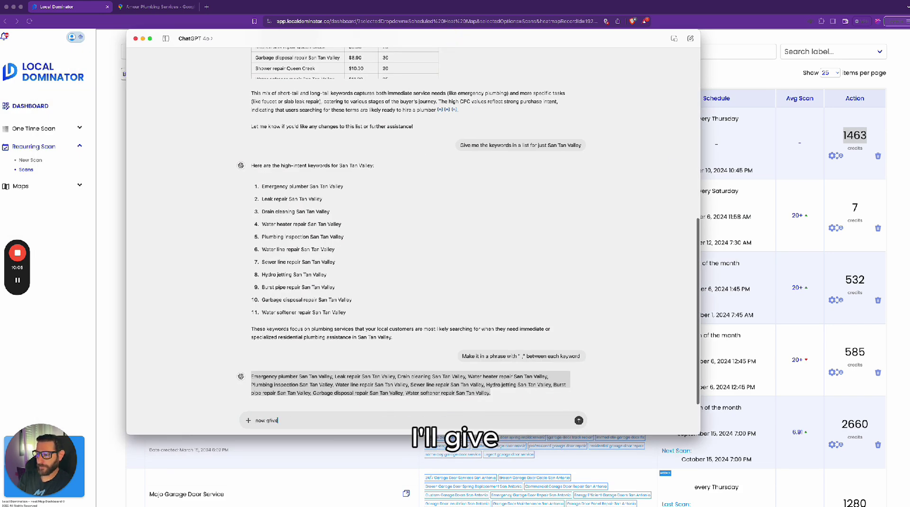
key("BackSpace")
key("BackSpace")
key("BackSpace")
type("ive me this ph")
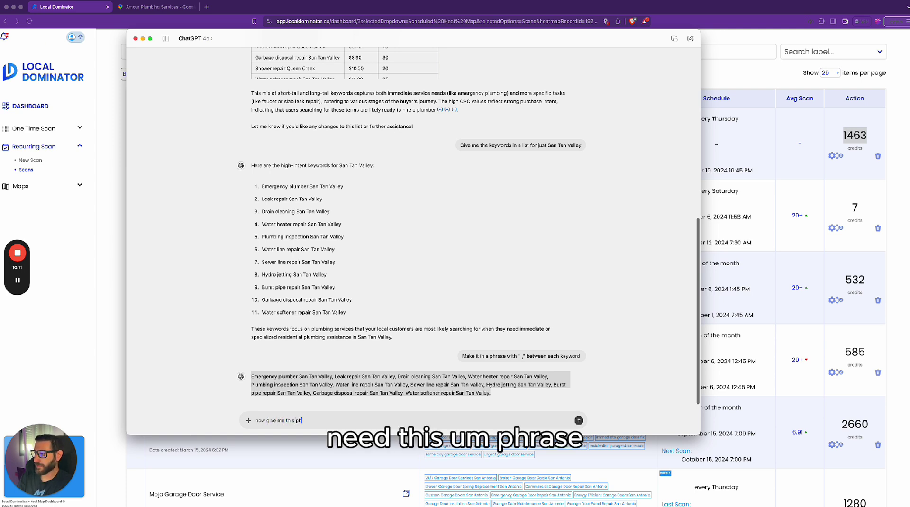
type("rase wi")
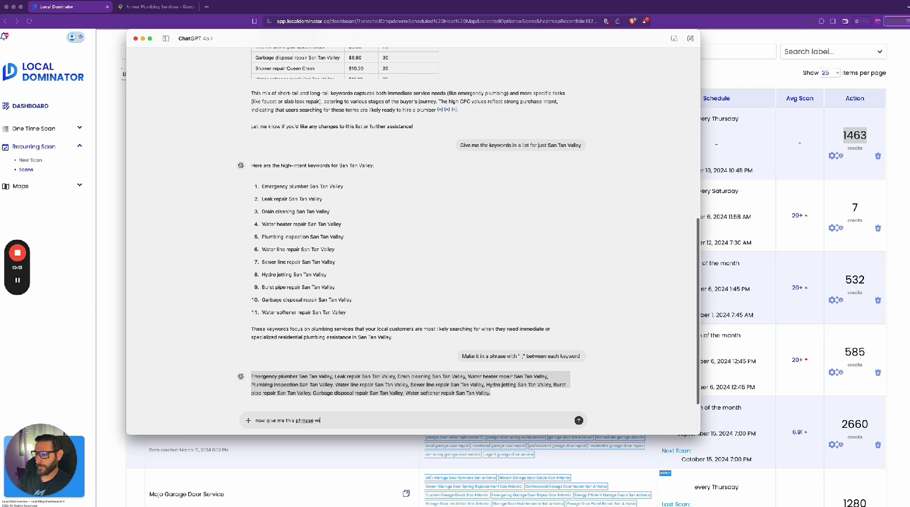
type("thout the city in the")
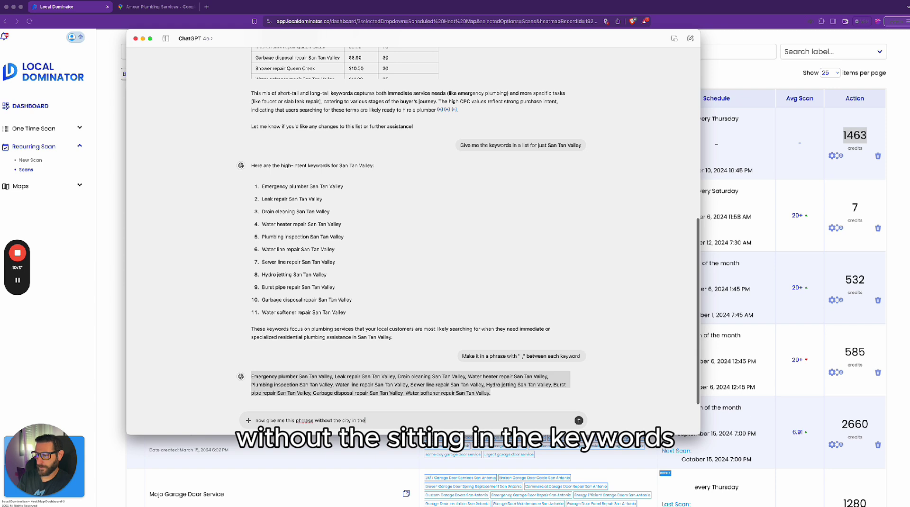
type("keywords")
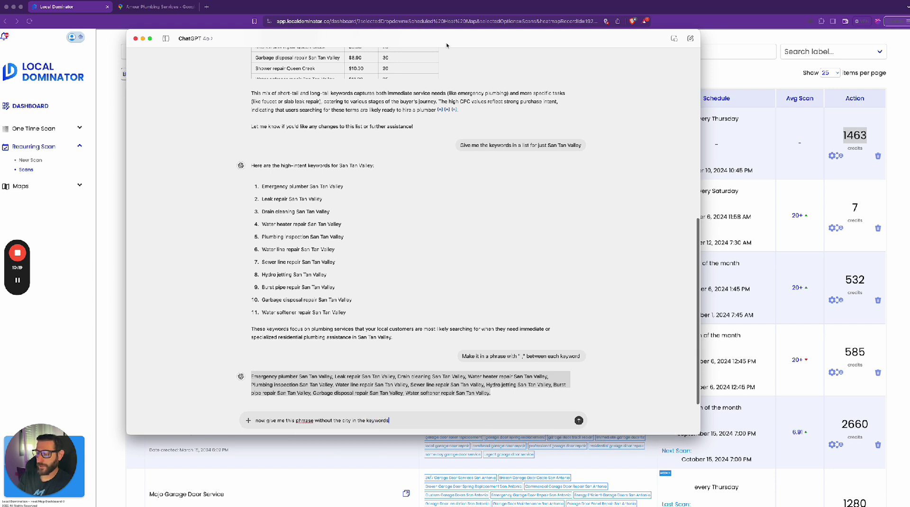
right_click(303, 420)
left_click(329, 330)
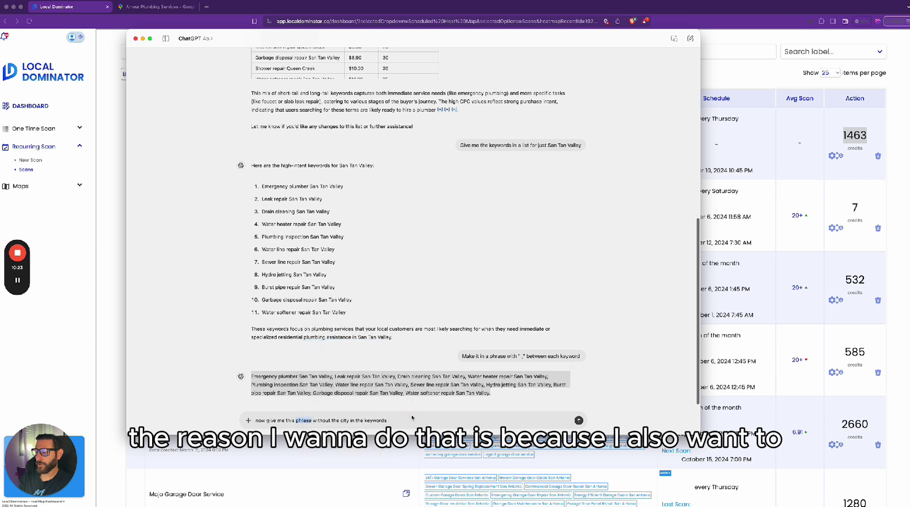
key("Return")
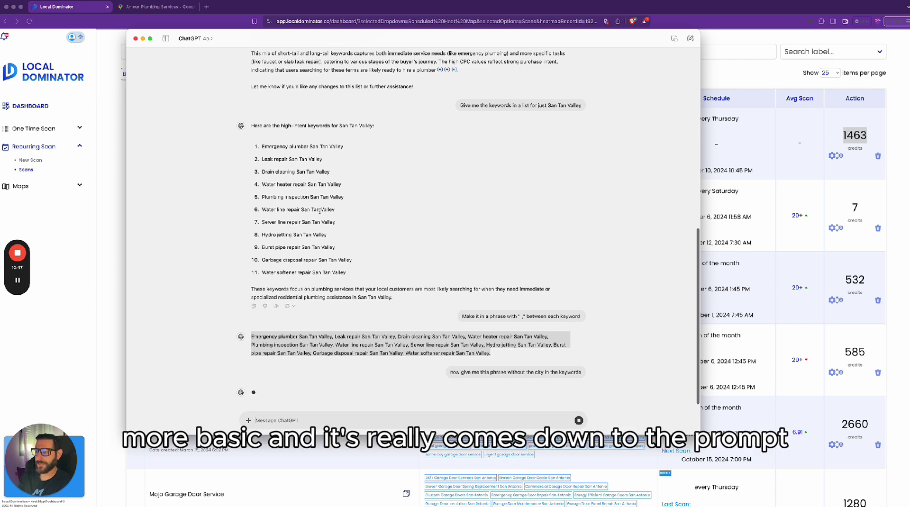
scroll(320, 212, "up", 15)
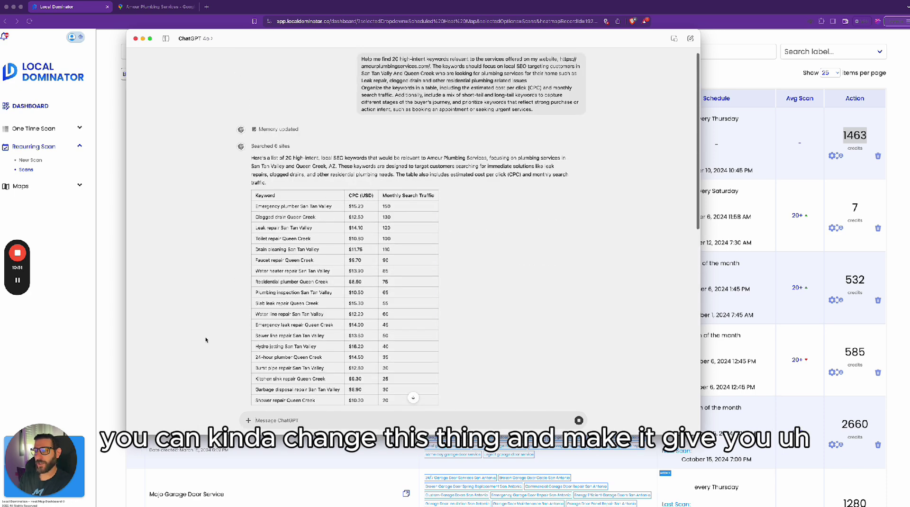
scroll(213, 346, "down", 20)
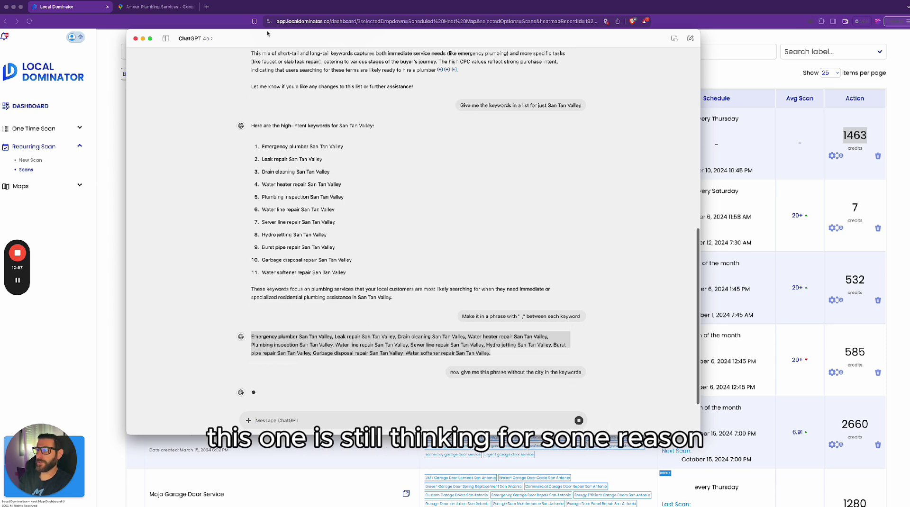
Back in Local Dominator, refresh the recurring scans and view the Amour Plumbing Services heat map for "Drain cleaning San Tan Valley".
left_click(126, 24)
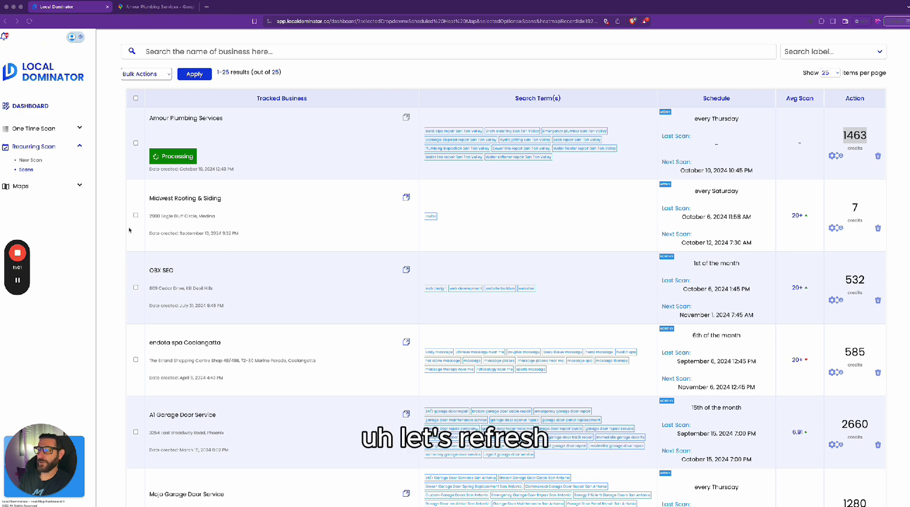
key("super+r")
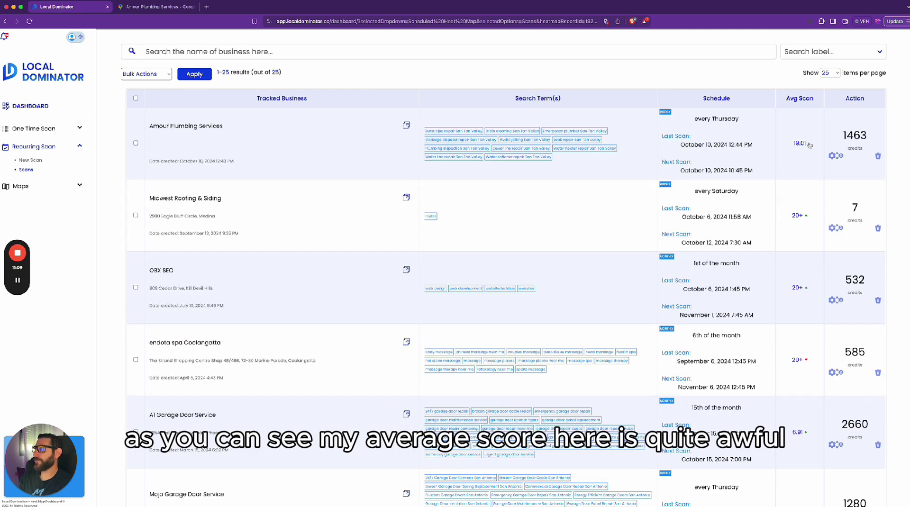
left_click(202, 131)
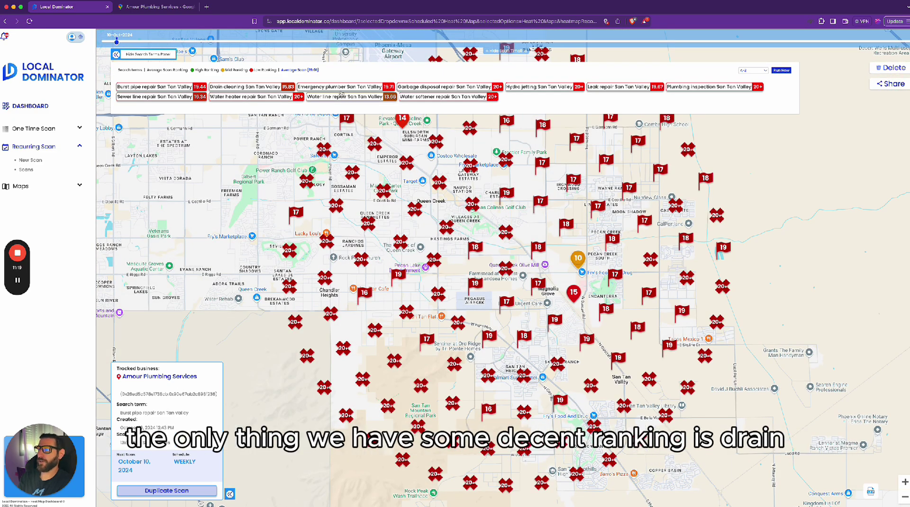
left_click(262, 89)
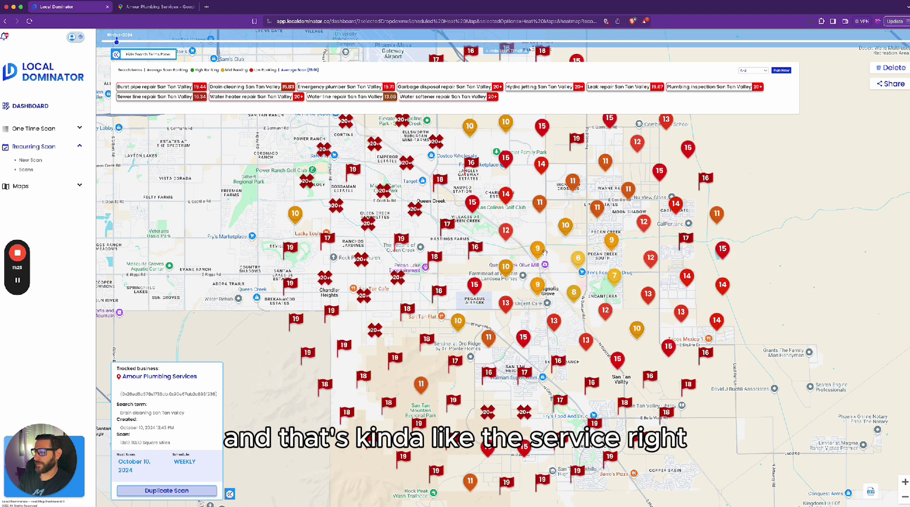
mouse_move(18, 284)
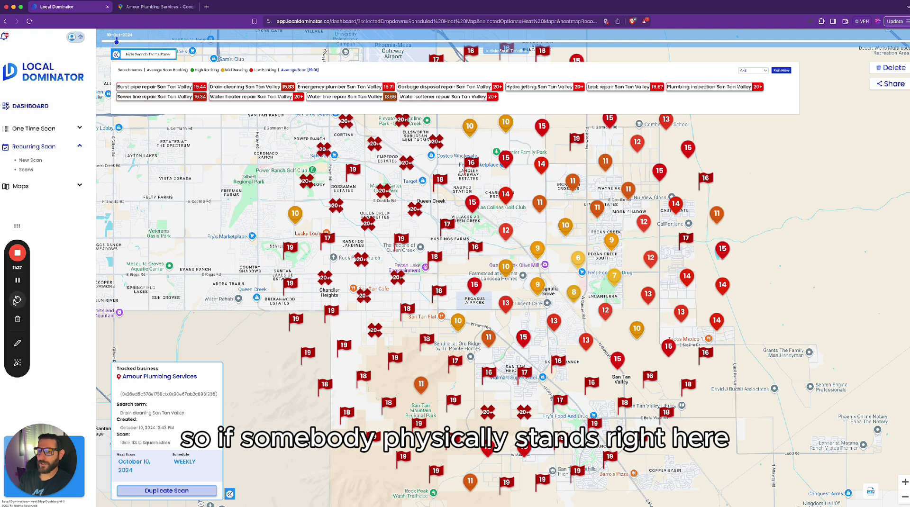
left_click(18, 341)
mouse_move(537, 238)
left_mouse_down()
mouse_move(524, 277)
mouse_move(559, 251)
mouse_move(533, 232)
mouse_move(543, 247)
left_mouse_up()
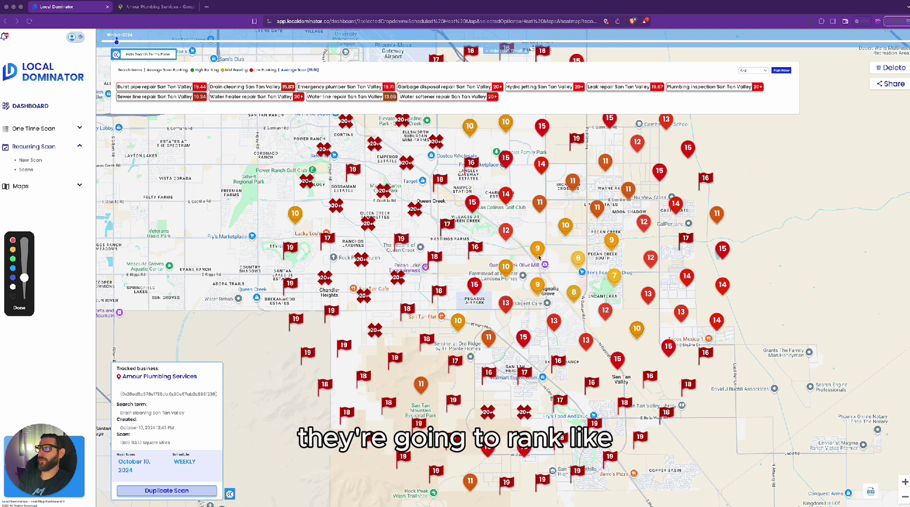
mouse_move(540, 236)
left_mouse_down()
mouse_move(518, 269)
mouse_move(552, 254)
mouse_move(548, 234)
left_mouse_up()
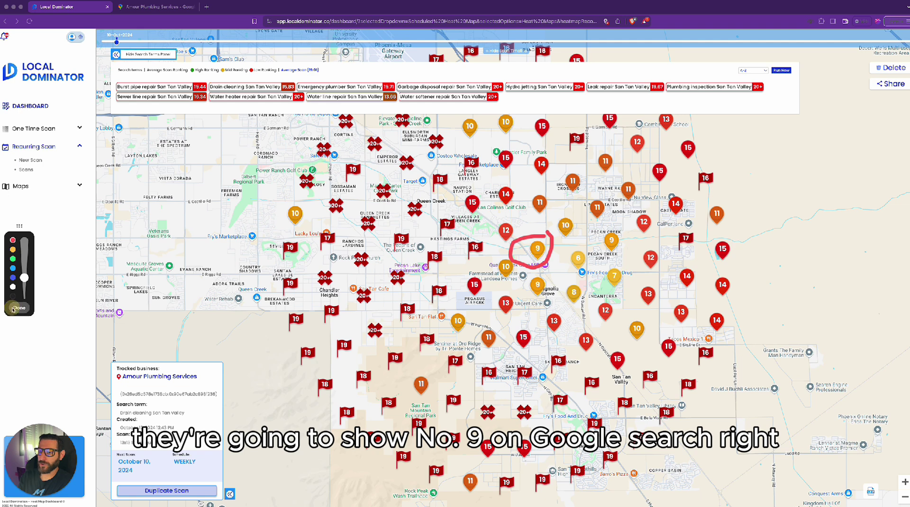
left_click(19, 307)
Review the competitors listed for the rank 9 pin near Queen Creek Olive Mill and view Jireh Plumbing & Drain LLC's heat map.
left_click(537, 250)
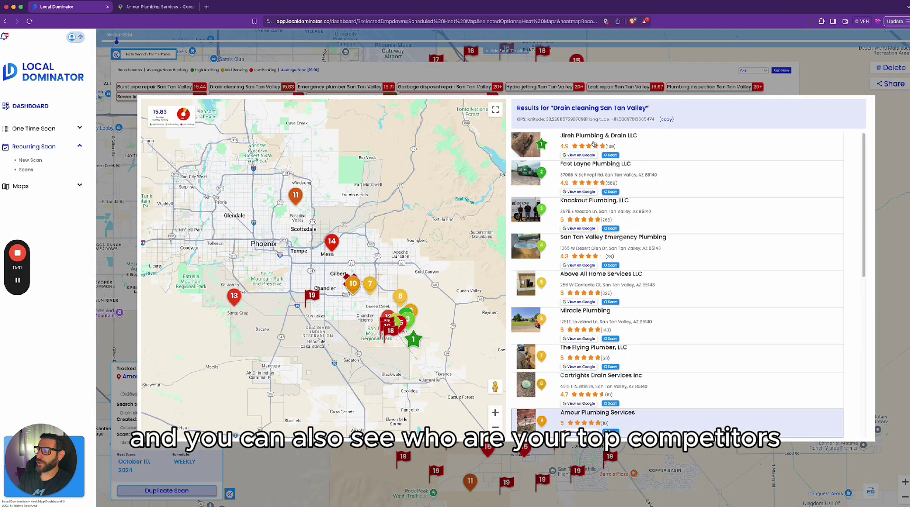
scroll(585, 263, "down", 2)
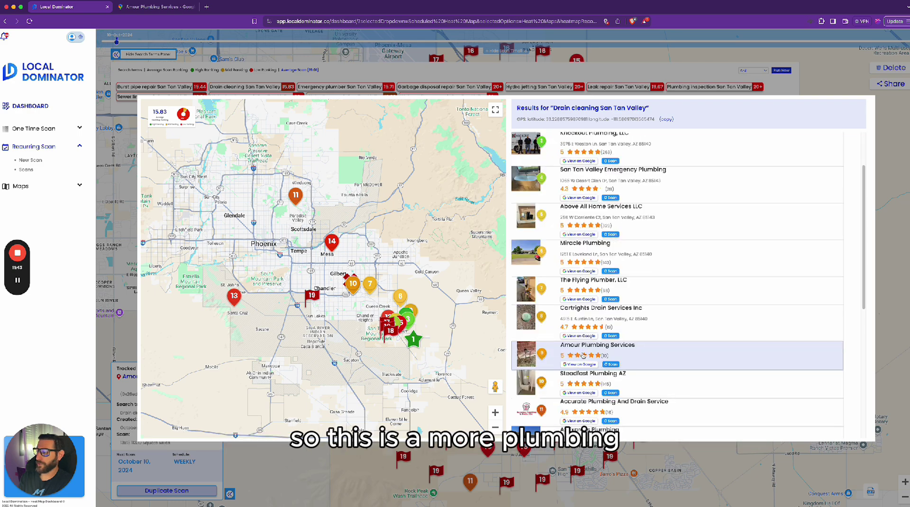
scroll(581, 319, "up", 2)
left_click(580, 142)
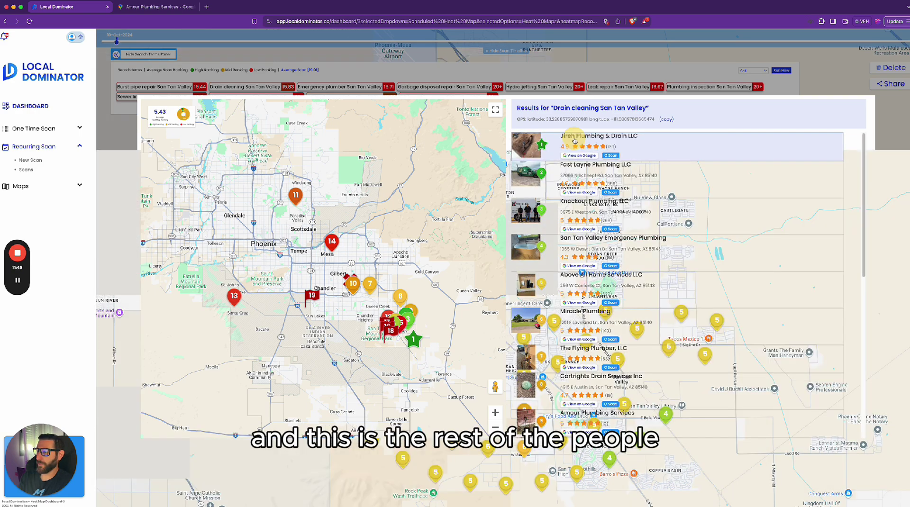
left_click(705, 73)
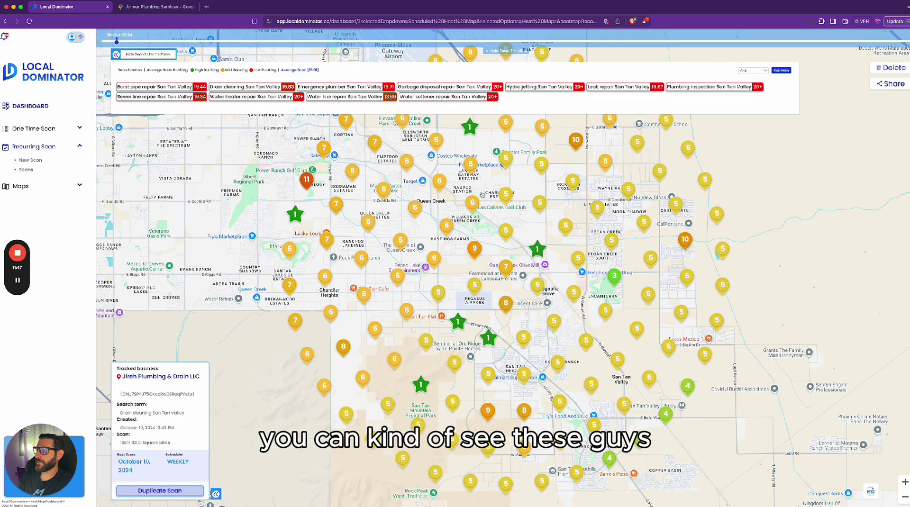
Reopen the results for the same map point and switch the heat map back to Amour Plumbing Services.
left_click(536, 254)
scroll(560, 262, "down", 3)
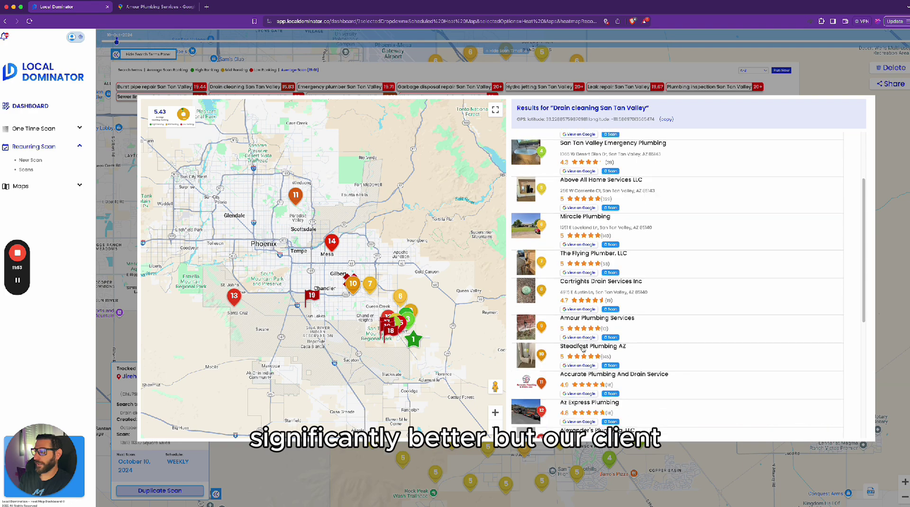
left_click(589, 325)
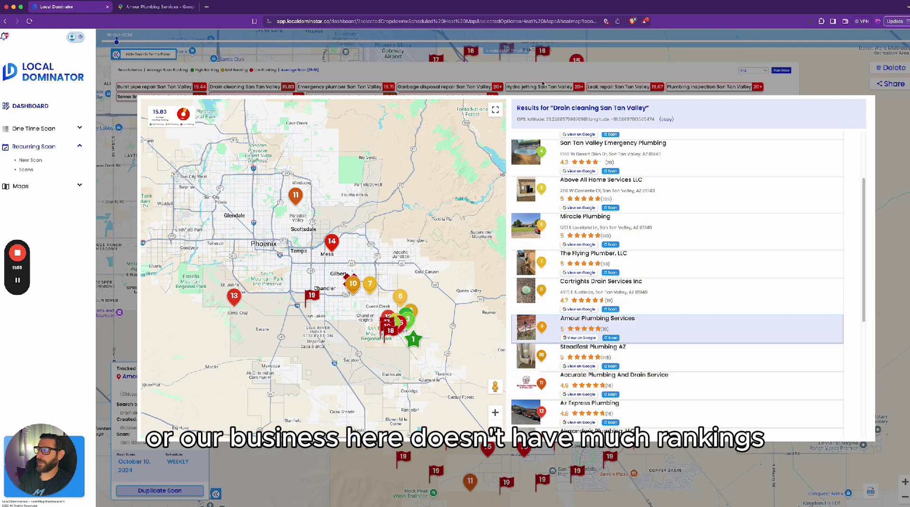
left_click(543, 83)
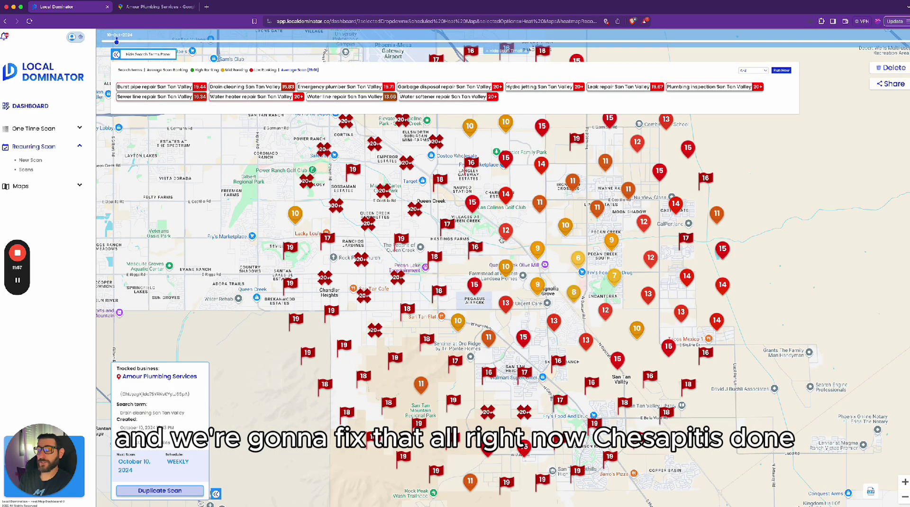
Switch to ChatGPT, enlarge its window and send the prompt "Pls add to this list : Plumber , Plumber near me , Plumbing services".
key("alt+space")
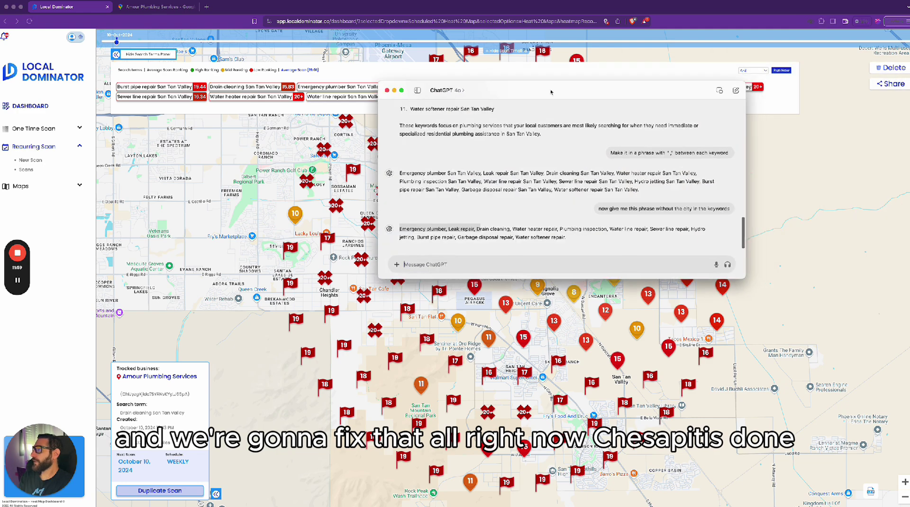
left_click_drag(551, 91, 451, 93)
double_click(451, 92)
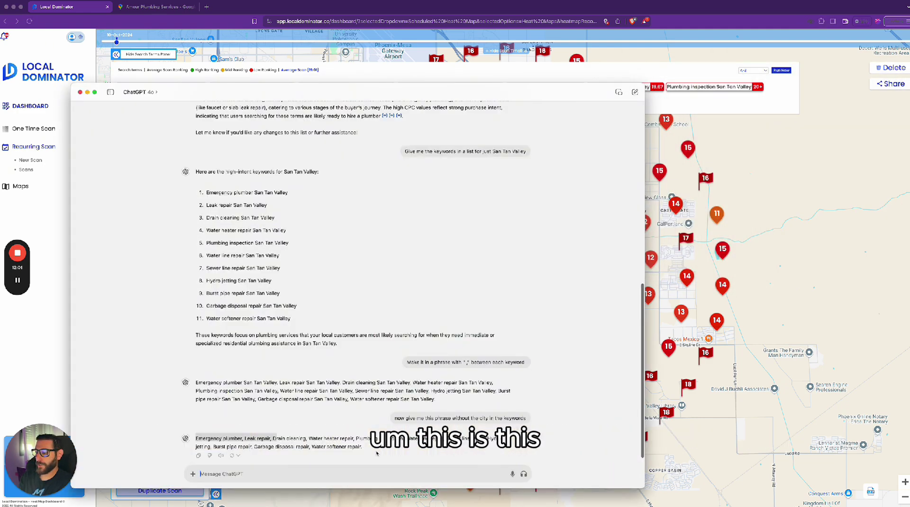
left_click(241, 472)
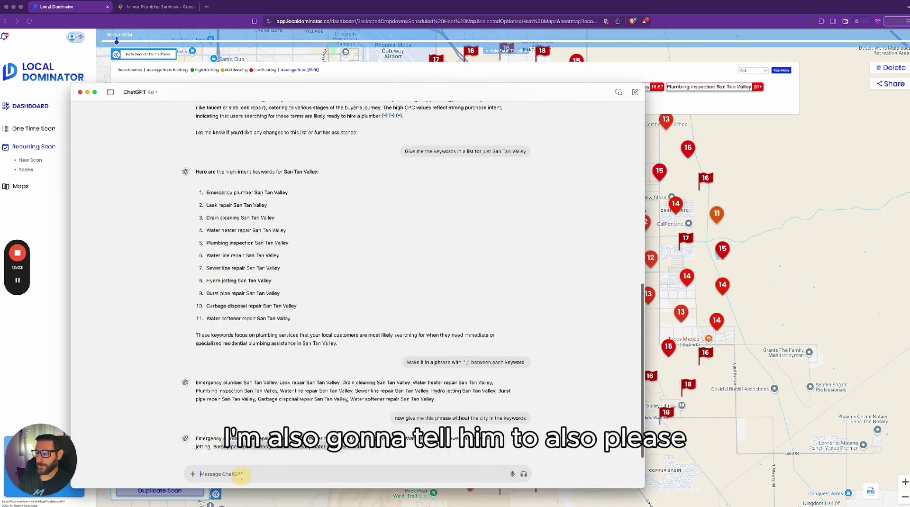
type("Pls add to this list")
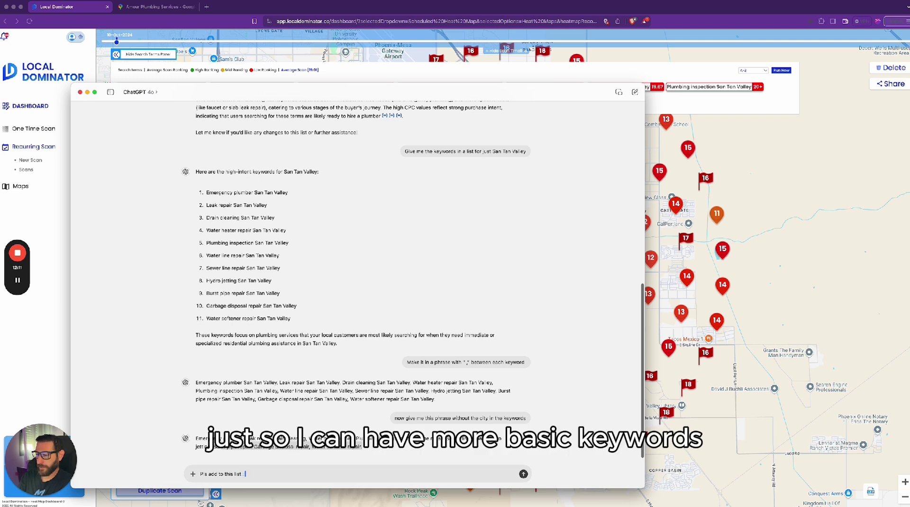
type(": Plumber")
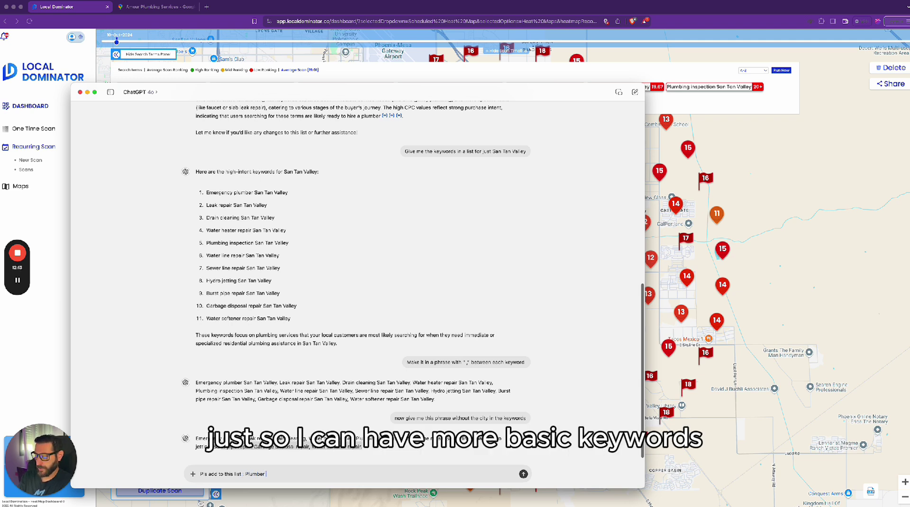
type(" , Plumber near me , P")
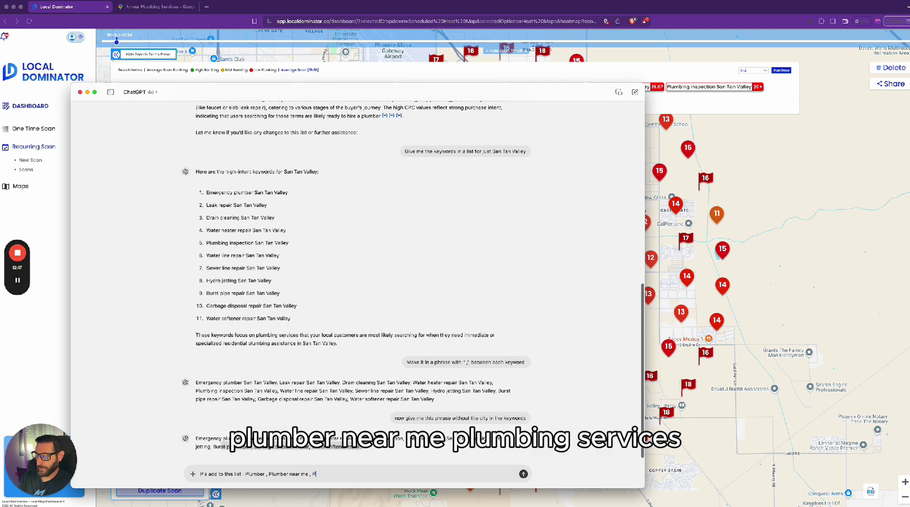
type("lumbing services")
key("Return")
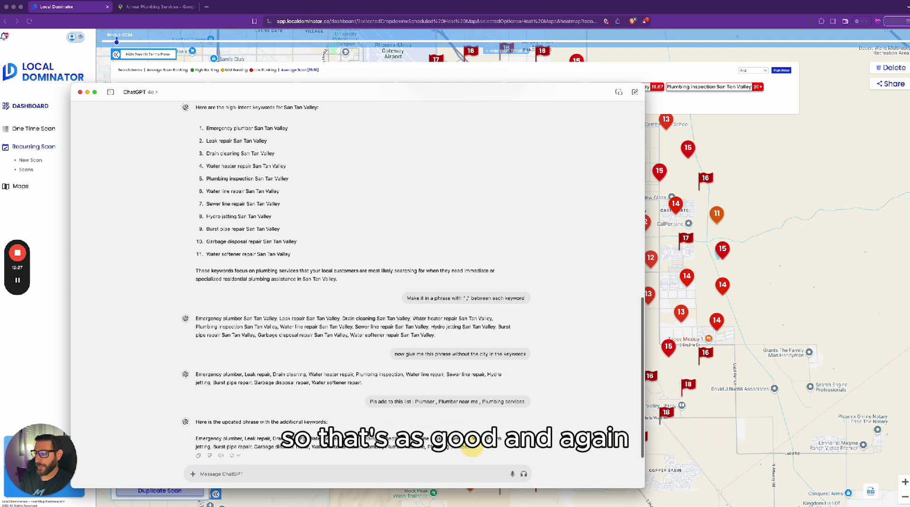
Copy the updated keyword phrase, return to Local Dominator and duplicate the Amour Plumbing Services scan.
left_click_drag(471, 446, 191, 440)
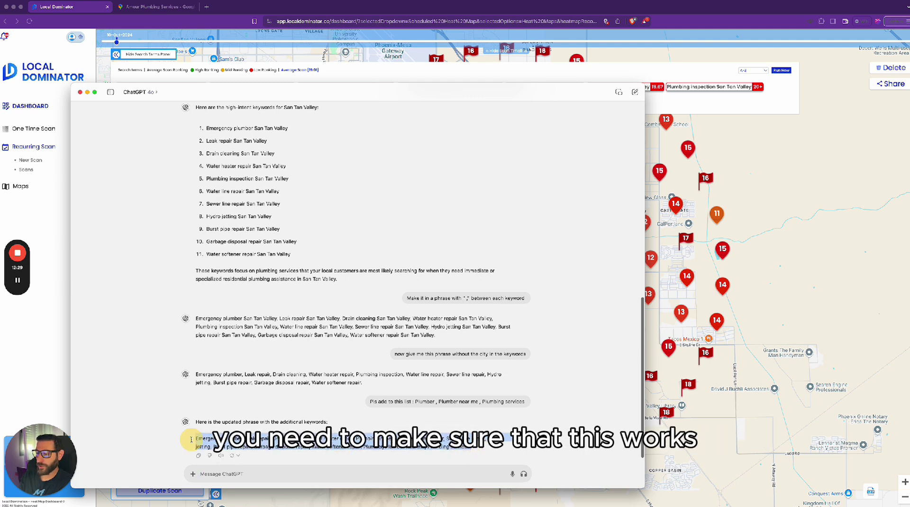
key("super+Tab")
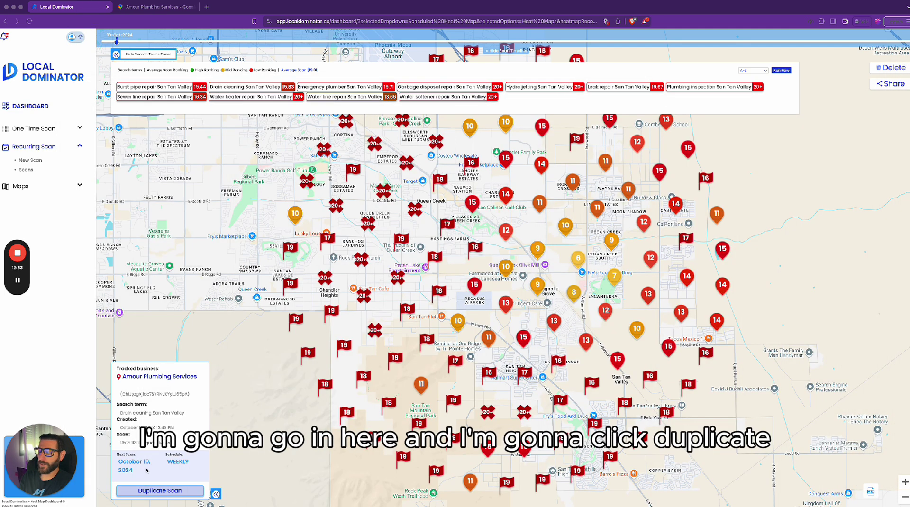
left_click(152, 491)
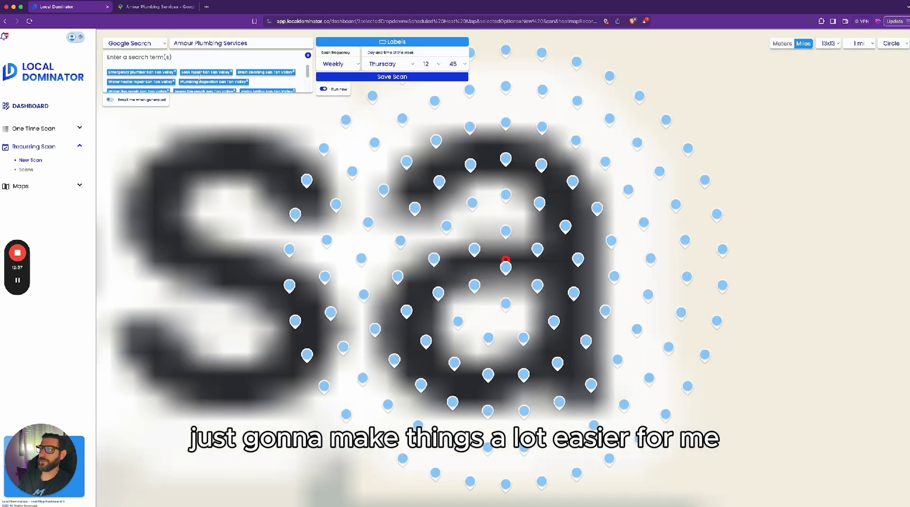
Remove all the San Tan Valley search terms from the duplicated scan.
scroll(284, 72, "down", 1)
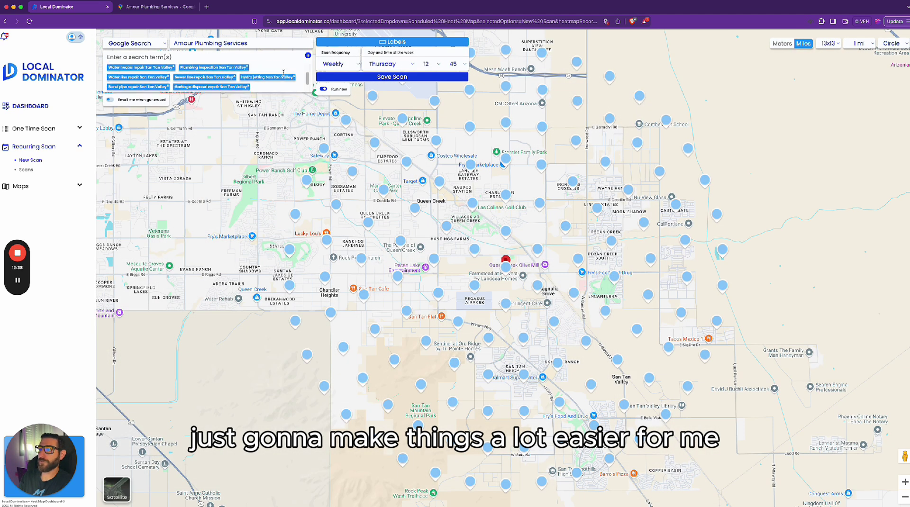
left_click(249, 87)
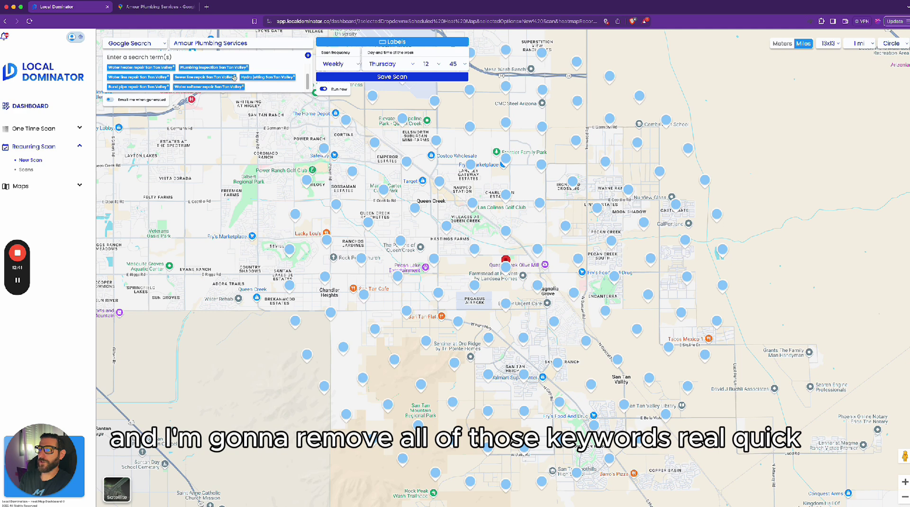
left_click(234, 76)
left_click(247, 67)
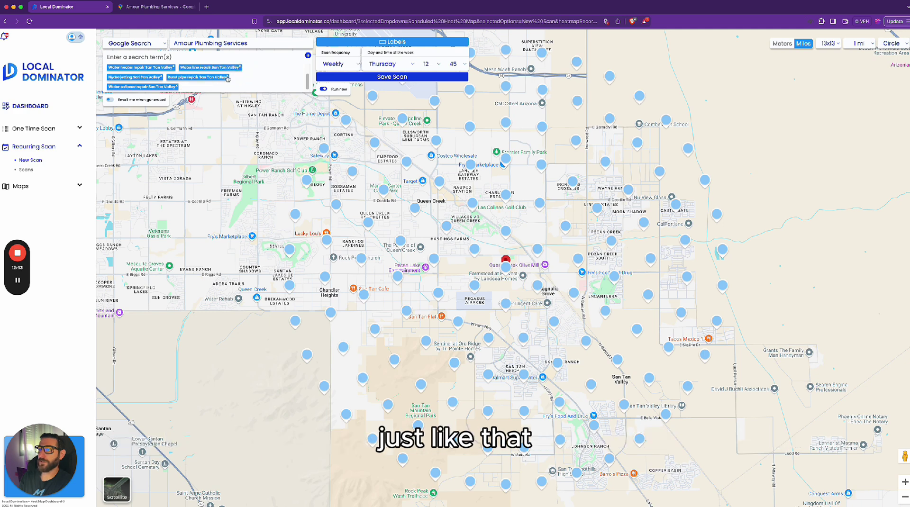
left_click(227, 77)
left_click(241, 75)
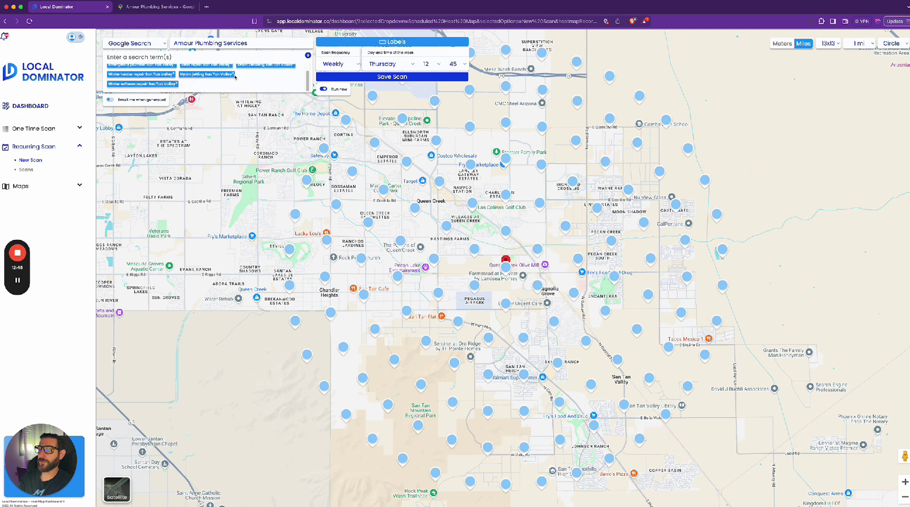
left_click(234, 75)
left_click(233, 71)
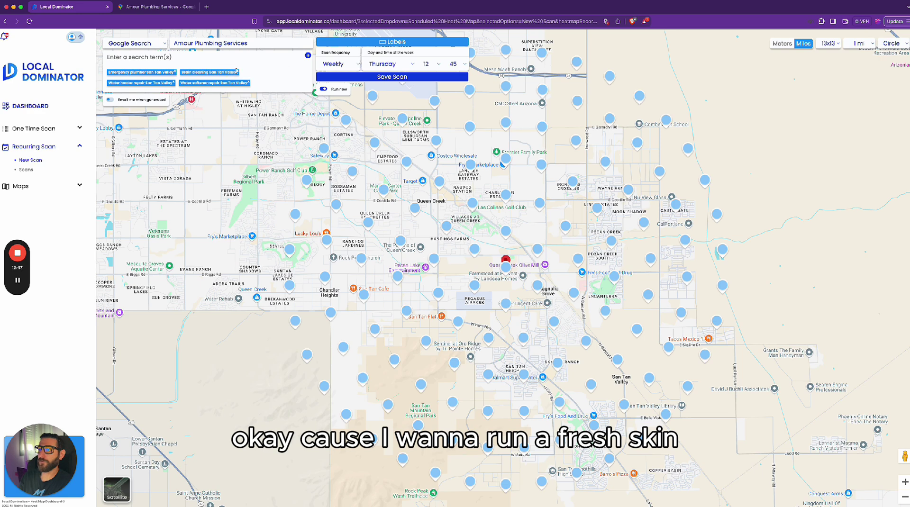
left_click(236, 71)
left_click(174, 72)
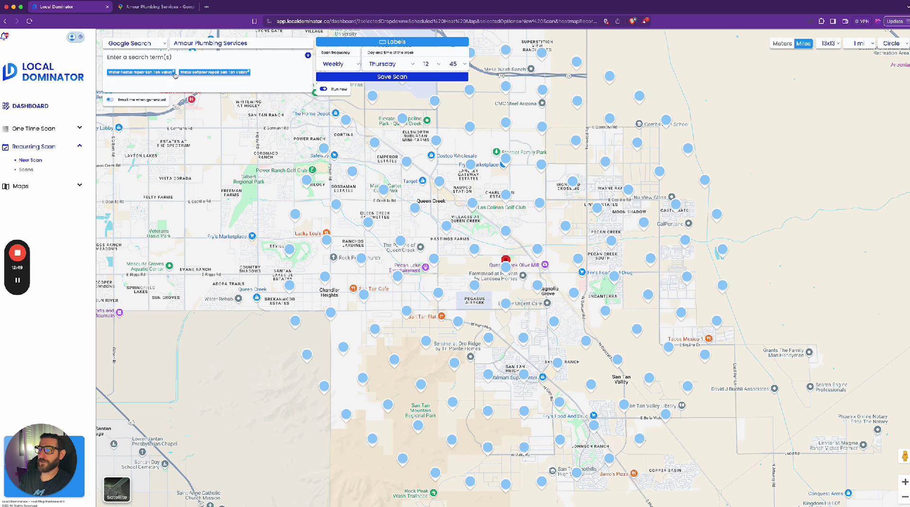
left_click(174, 72)
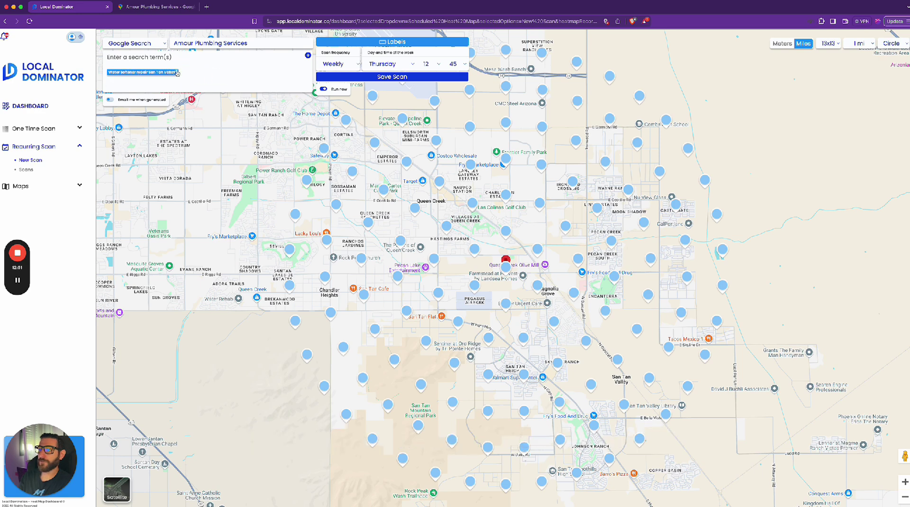
left_click(176, 72)
Add the copied city-free keywords as search terms, save the scan as weekly on Thursday at 12:45, and open the scan history.
type("oftener repair, Plumber, Plumber near me, Plumbing services.")
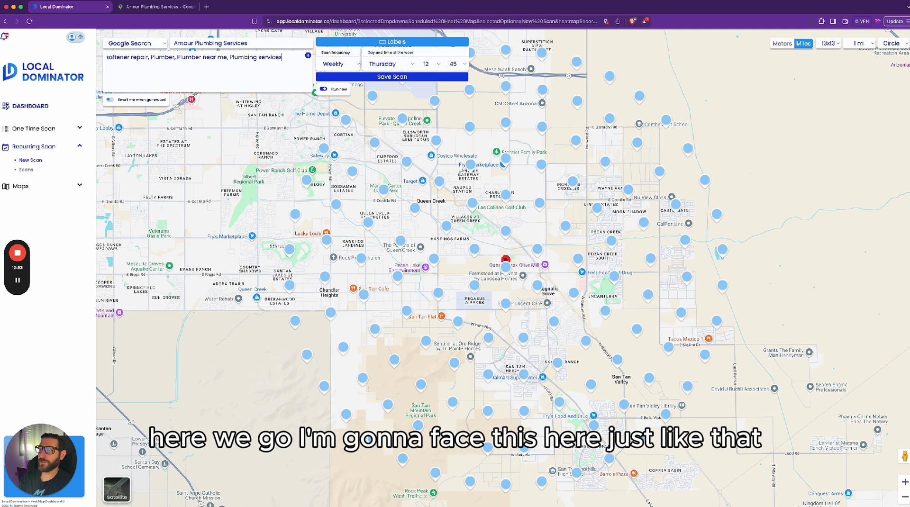
key("Return")
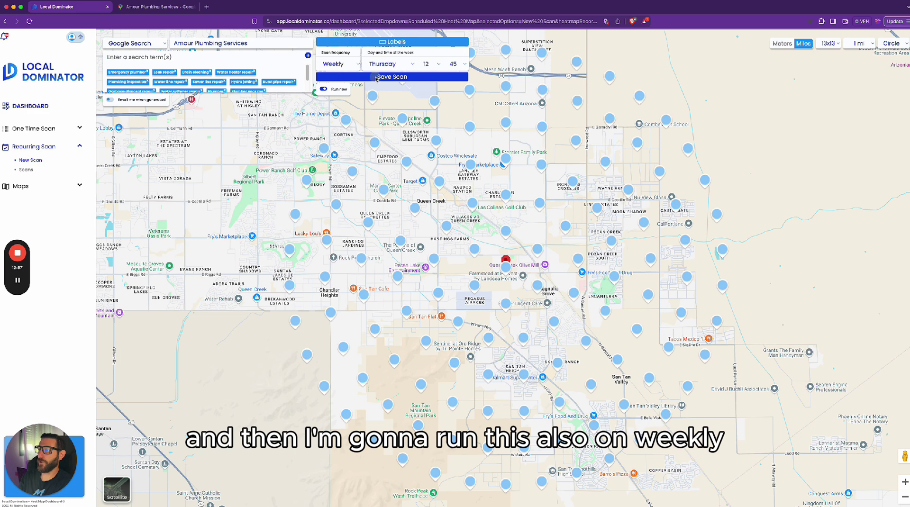
left_click(375, 79)
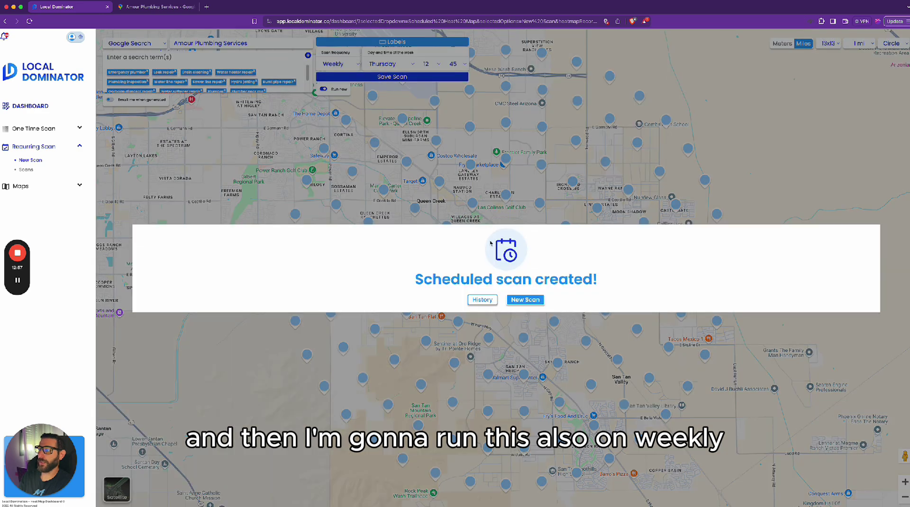
left_click(480, 300)
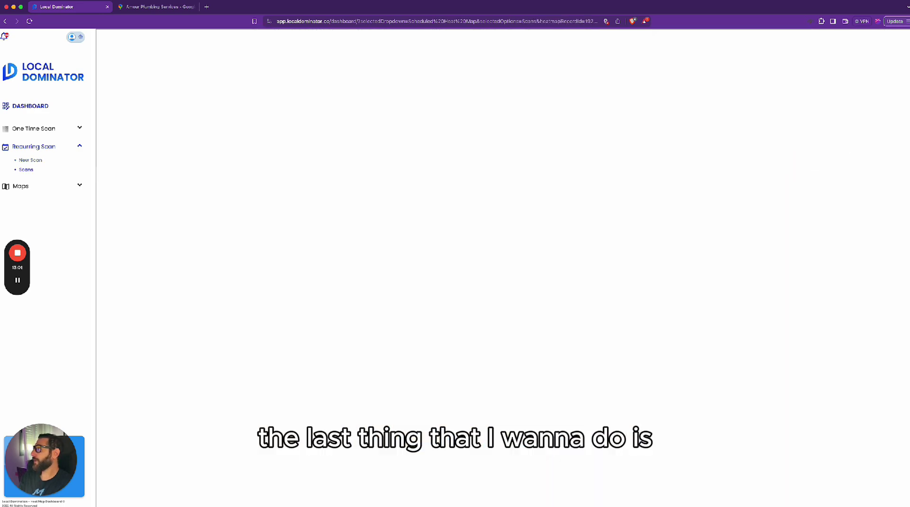
Switch to ChatGPT and review the earlier Queen Creek and San Tan Valley keyword lists.
key("alt+space")
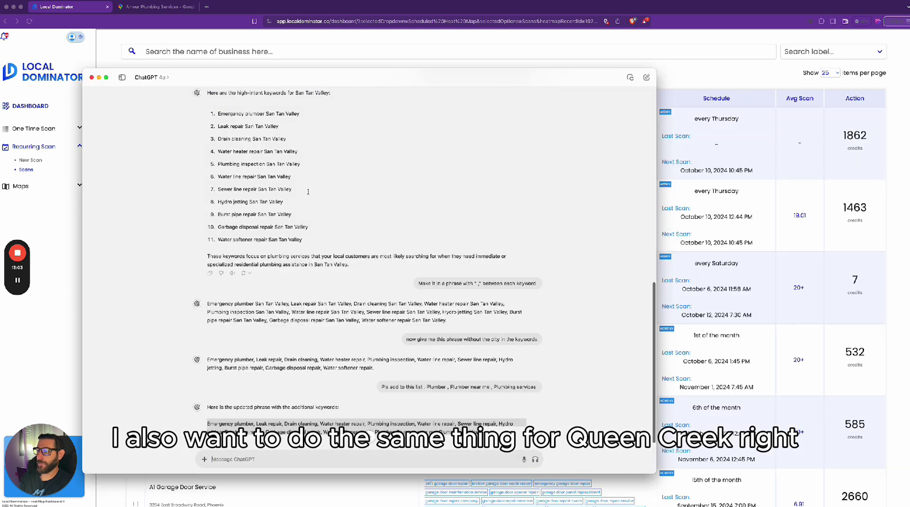
scroll(307, 191, "up", 10)
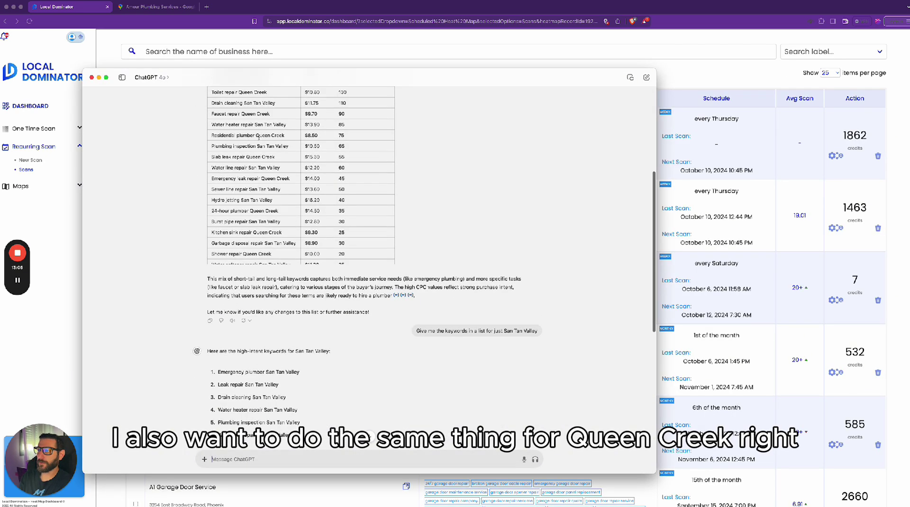
scroll(322, 280, "down", 5)
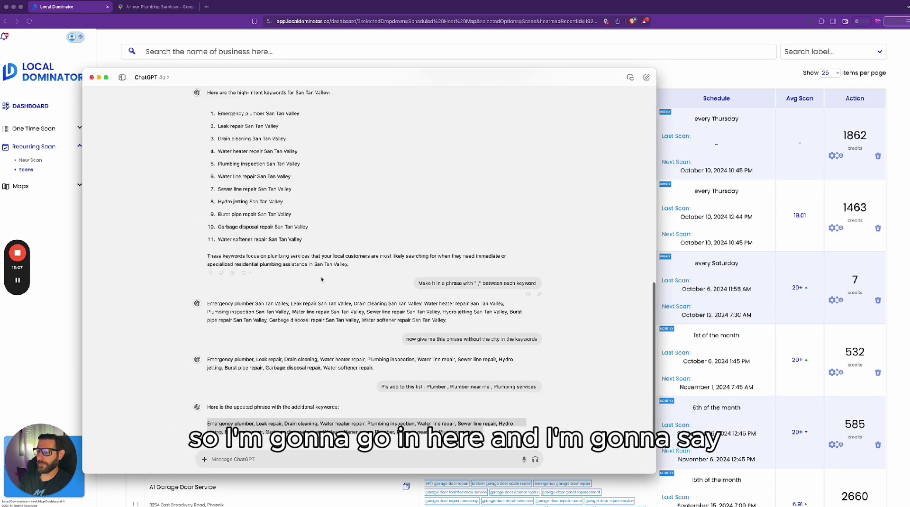
type("Now")
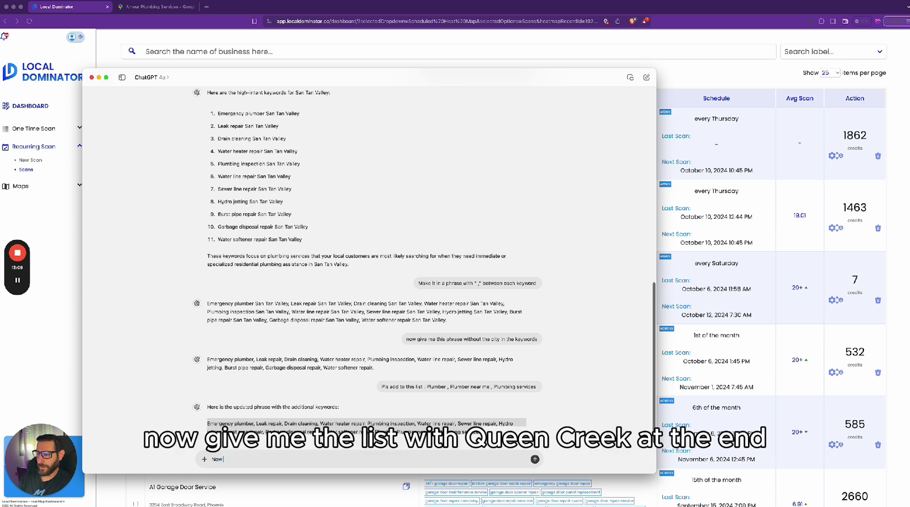
type(" give me the list with Queen Creek the")
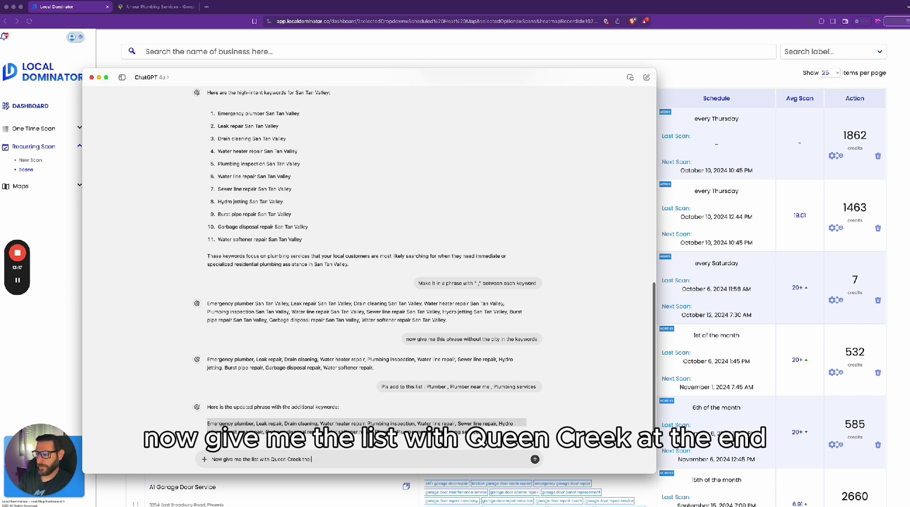
type(" ads of")
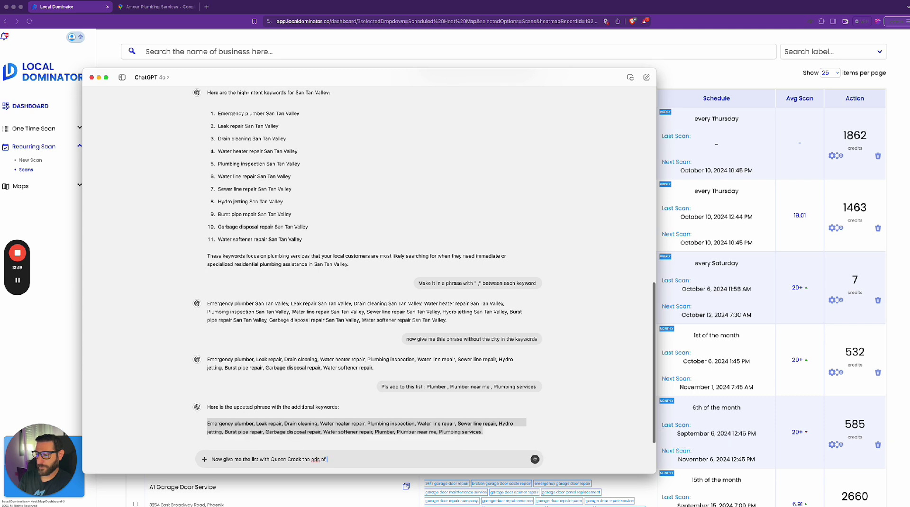
key("BackSpace")
key("BackSpace")
key("BackSpace")
key("BackSpace")
key("BackSpace")
key("BackSpace")
key("BackSpace")
key("super+a")
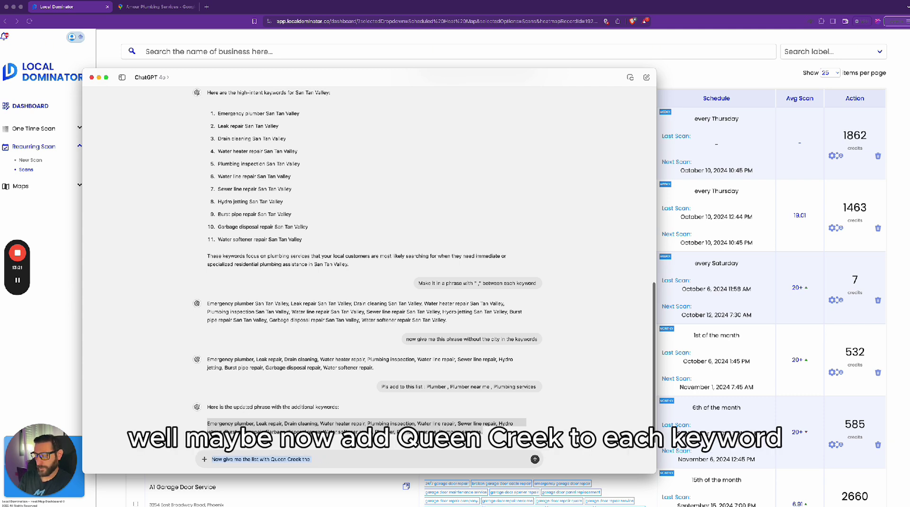
Send ChatGPT the prompt "Now add " Queen Creek " to each keyword".
type("Now add")
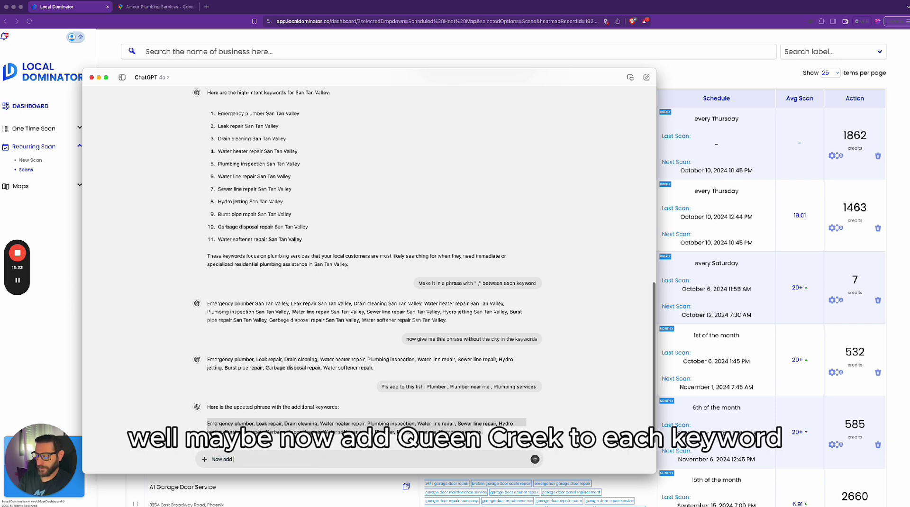
type(" \" Queen Creek \" to eac")
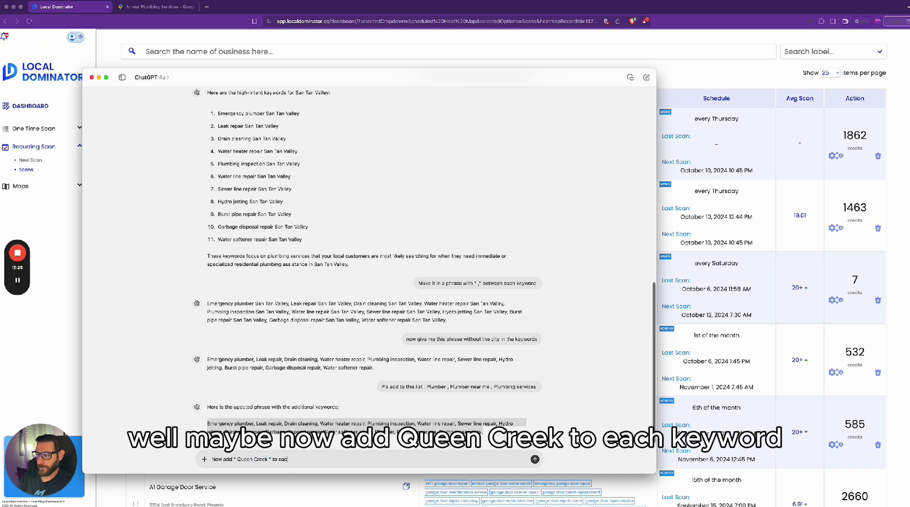
type("h keyword")
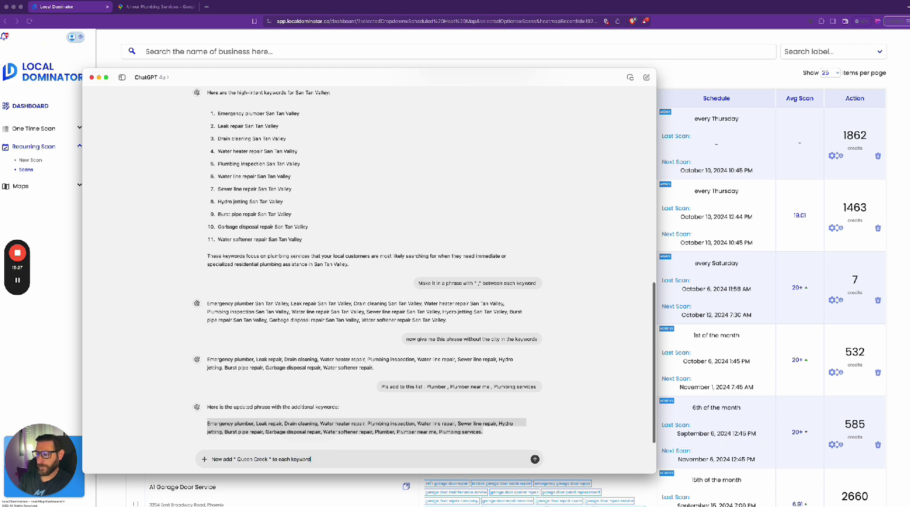
key("Return")
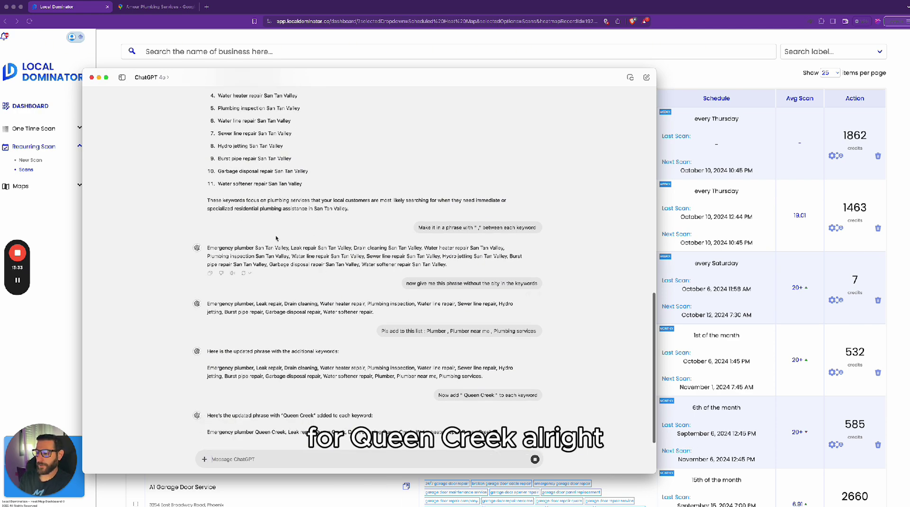
Copy the Queen Creek keyword phrase from the reply and move the ChatGPT window aside to uncover the Local Dominator scan list.
left_click_drag(335, 77, 339, 43)
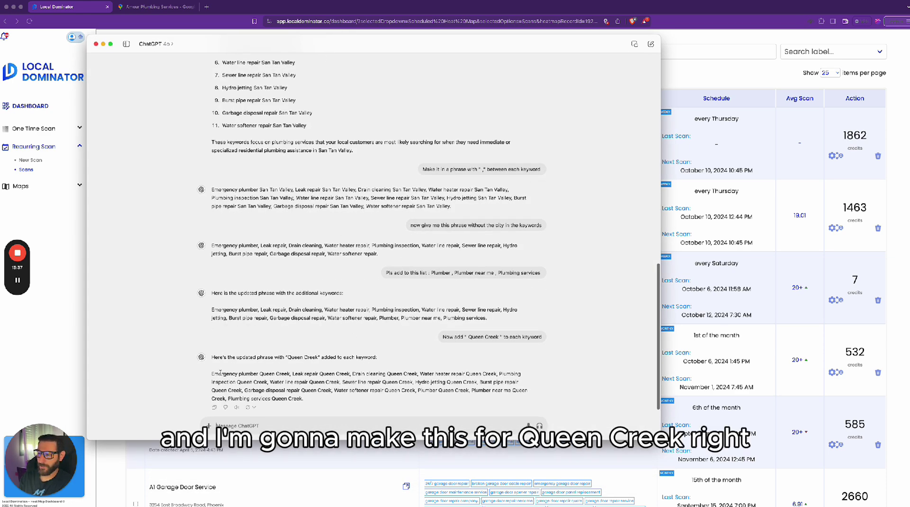
left_click_drag(212, 373, 302, 400)
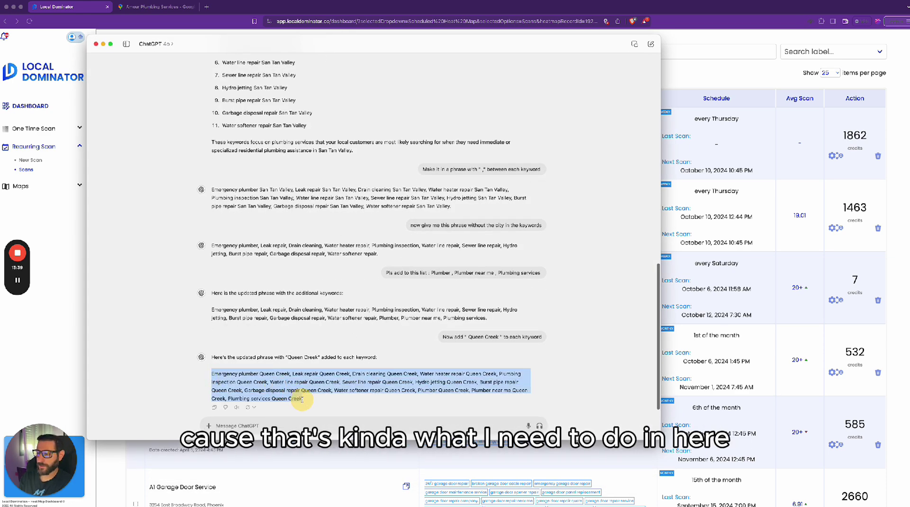
left_click_drag(299, 41, 909, 45)
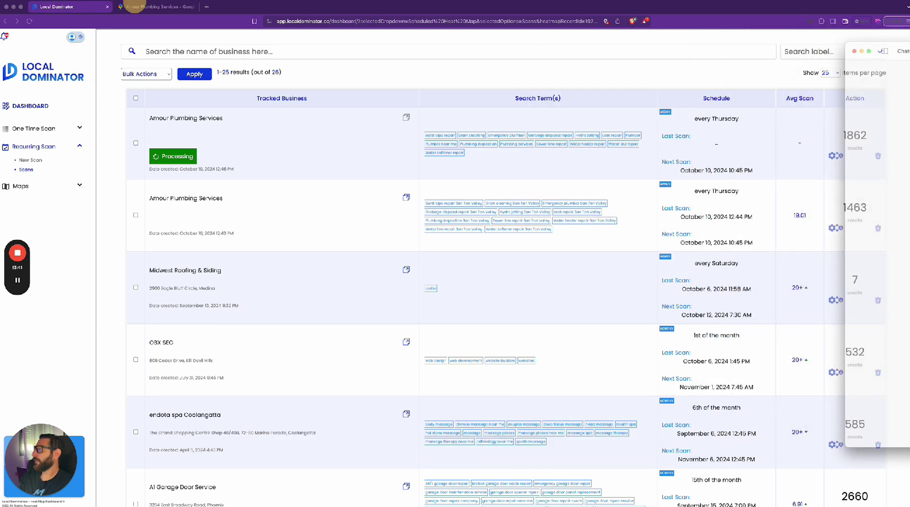
Open the Amour Plumbing Services recurring scan with the San Tan Valley keywords and duplicate it as a new scan.
left_click(216, 29)
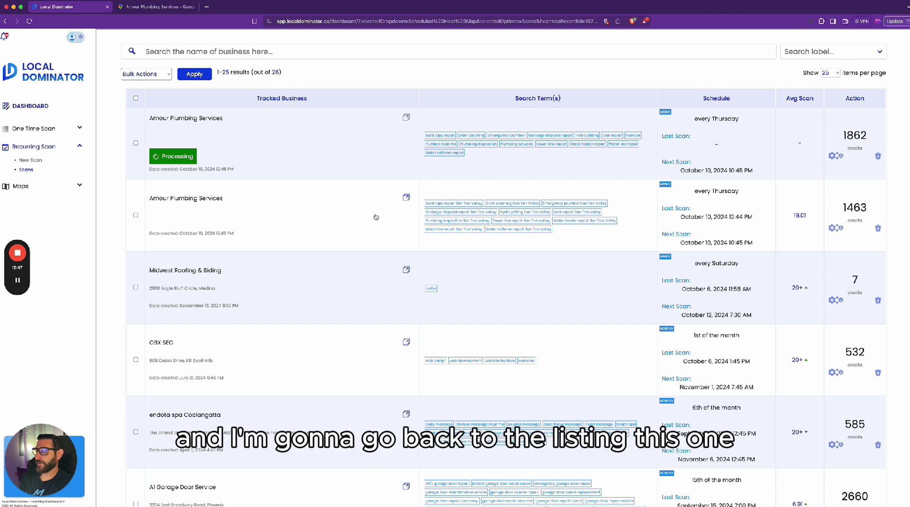
left_click(239, 200)
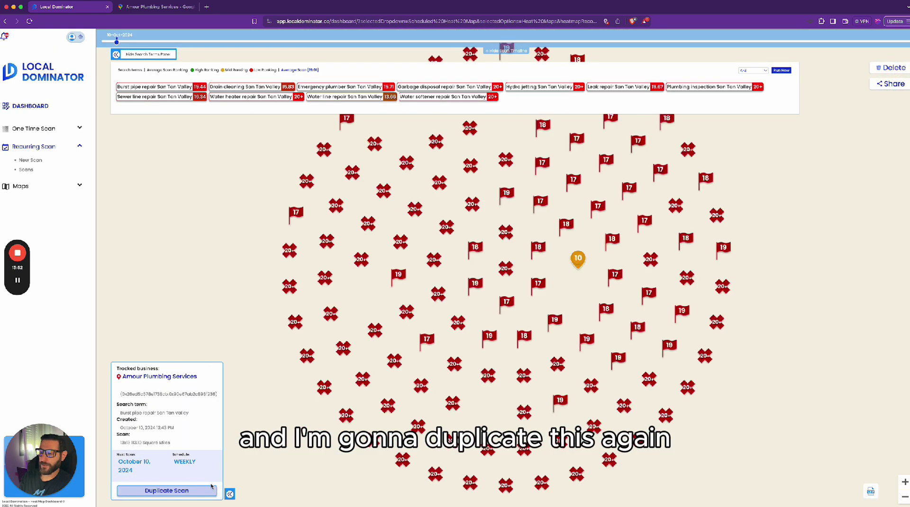
left_click(211, 487)
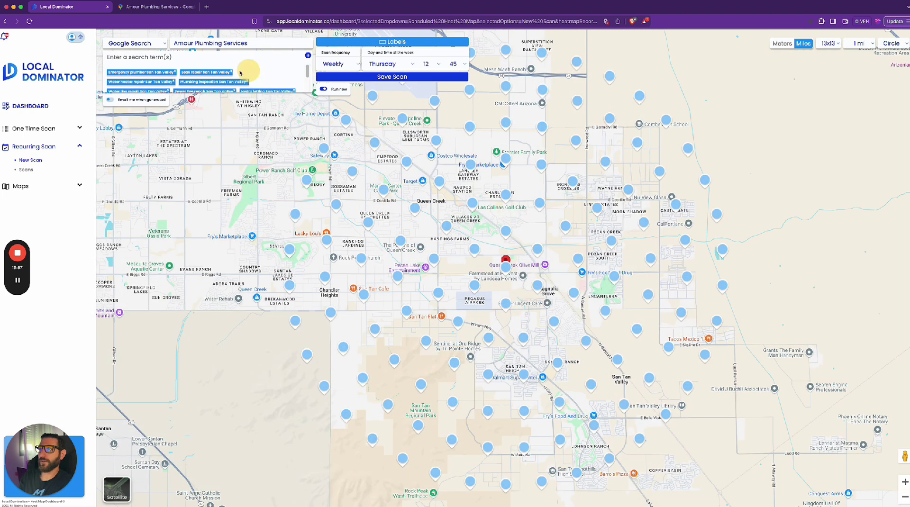
Remove all San Tan Valley search terms from the duplicated scan.
left_click(175, 72)
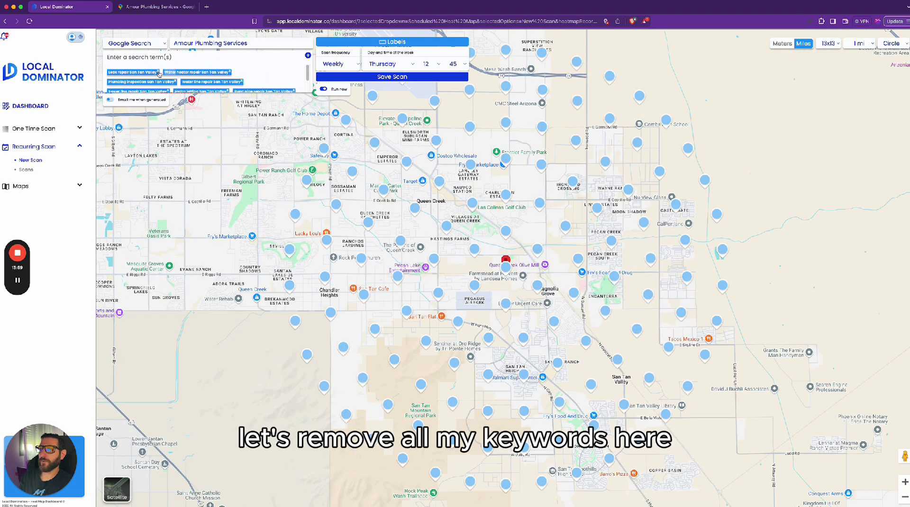
left_click(175, 72)
left_click(174, 72)
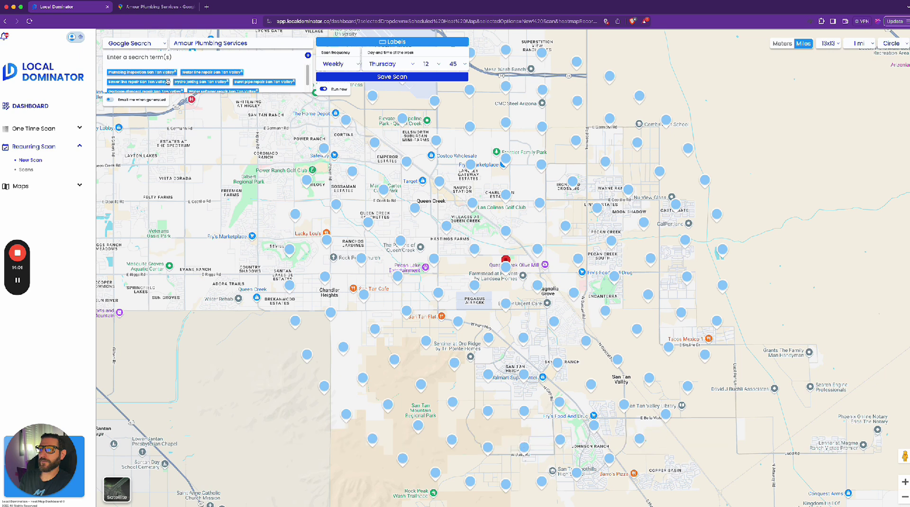
left_click(172, 73)
left_click(171, 73)
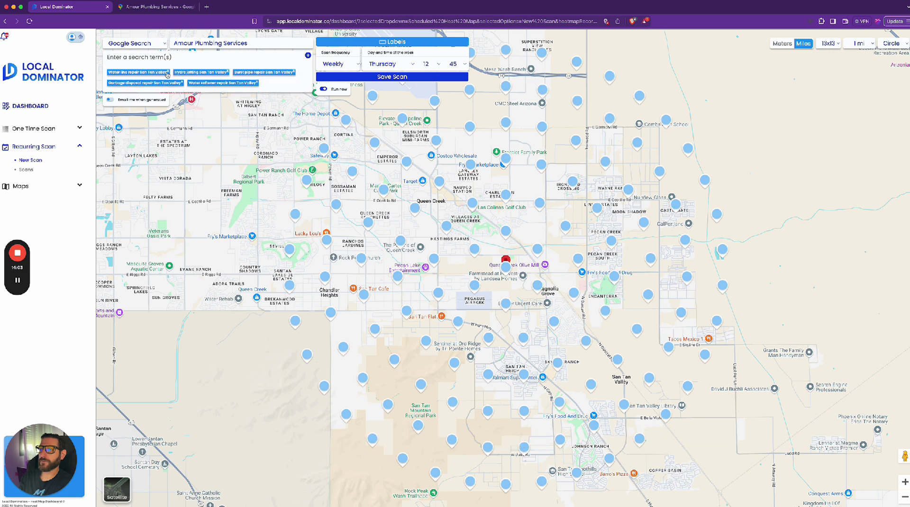
left_click(167, 72)
left_click(167, 71)
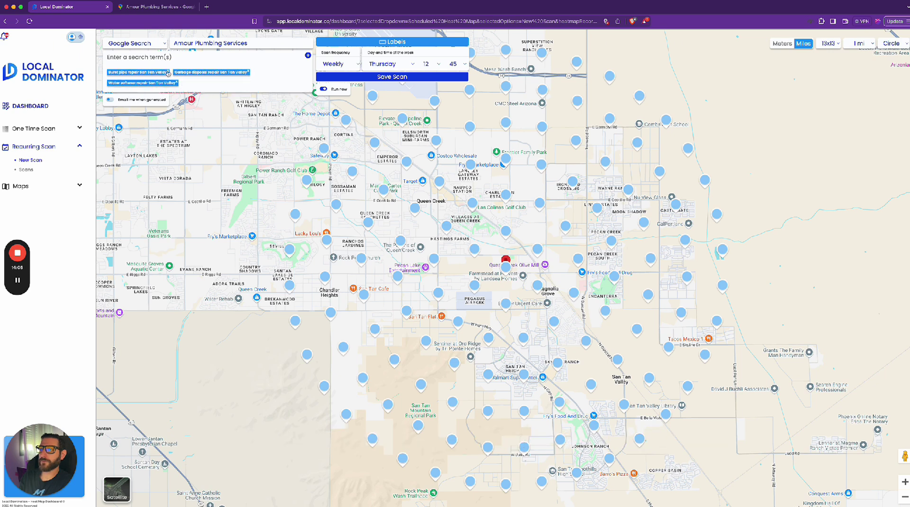
left_click(168, 72)
left_click(180, 72)
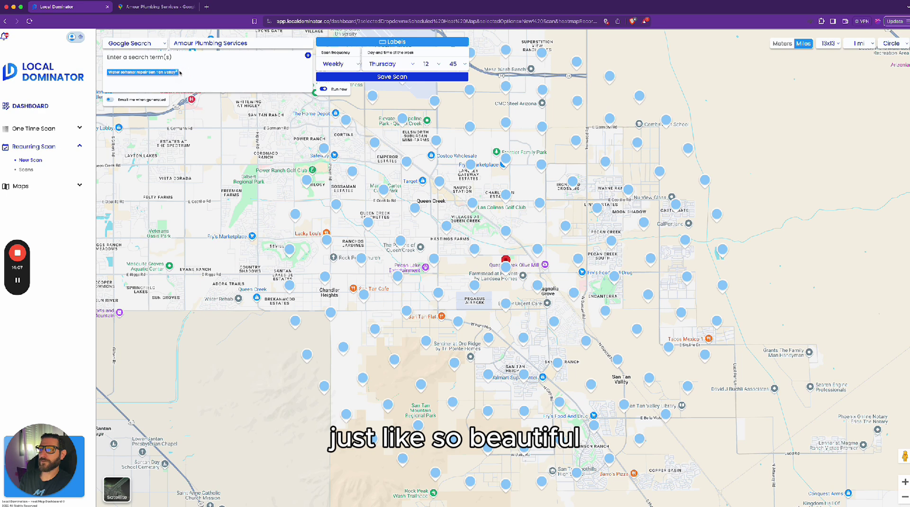
left_click(177, 71)
Add the copied Queen Creek keywords as search terms, save the scan as weekly on Thursday at 12:45, and open the scan history.
key("ctrl+v")
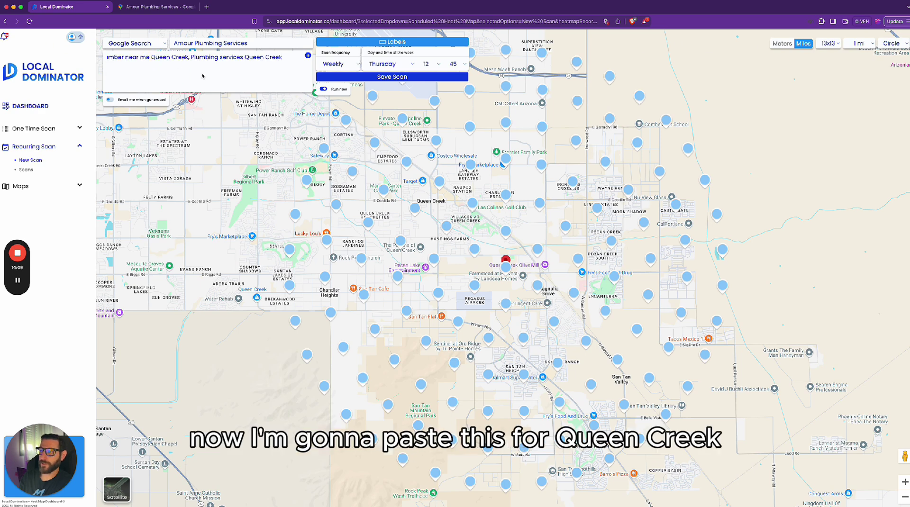
key("Return")
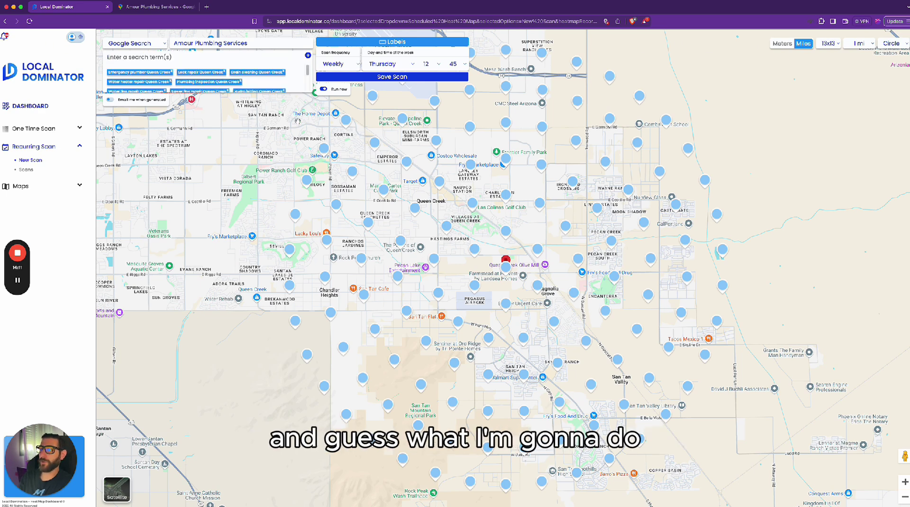
left_click(400, 77)
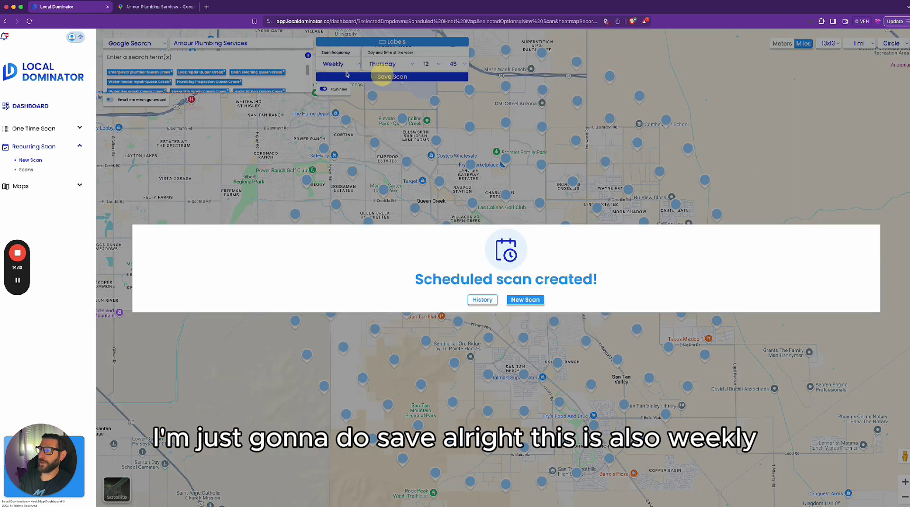
left_click(482, 300)
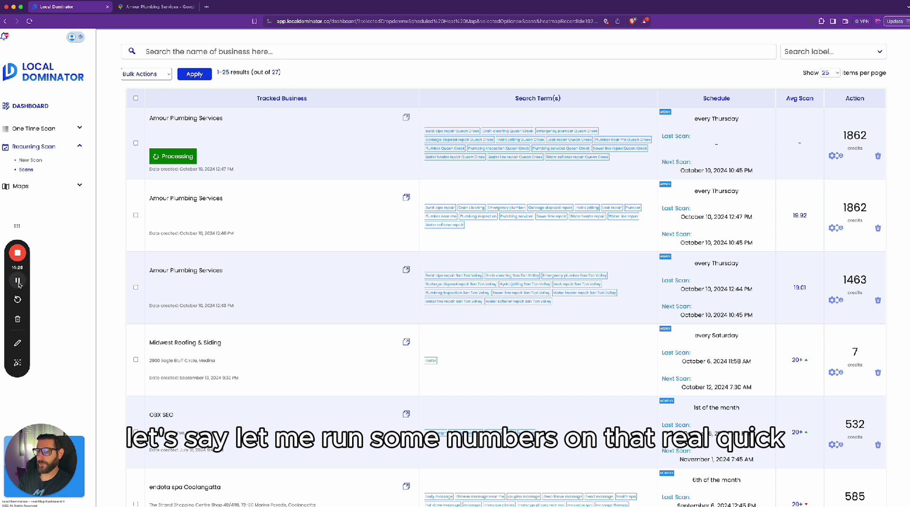
Switch to Calculator and enter 1862 + 1862 for the credits of the Queen Creek and city-free scans.
key("super+space")
left_click(149, 277)
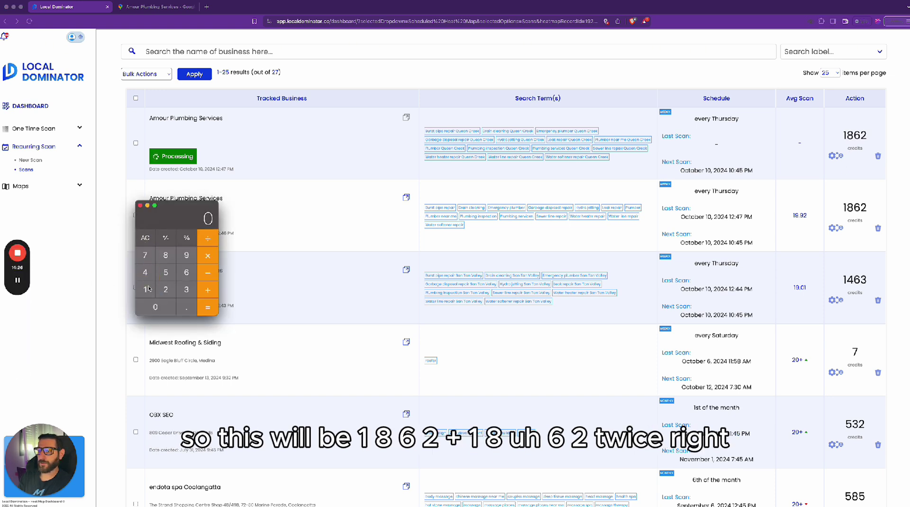
left_click(149, 290)
left_click(172, 259)
left_click(186, 273)
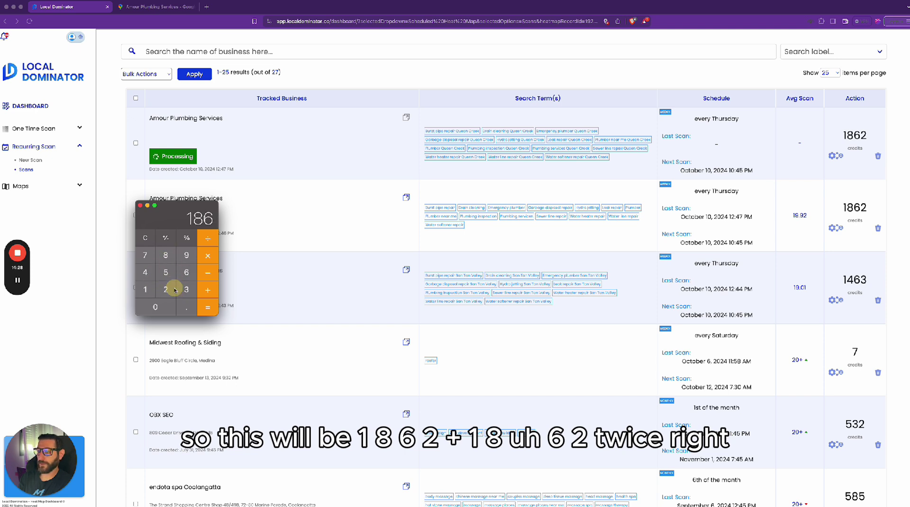
left_click(166, 289)
left_click(209, 292)
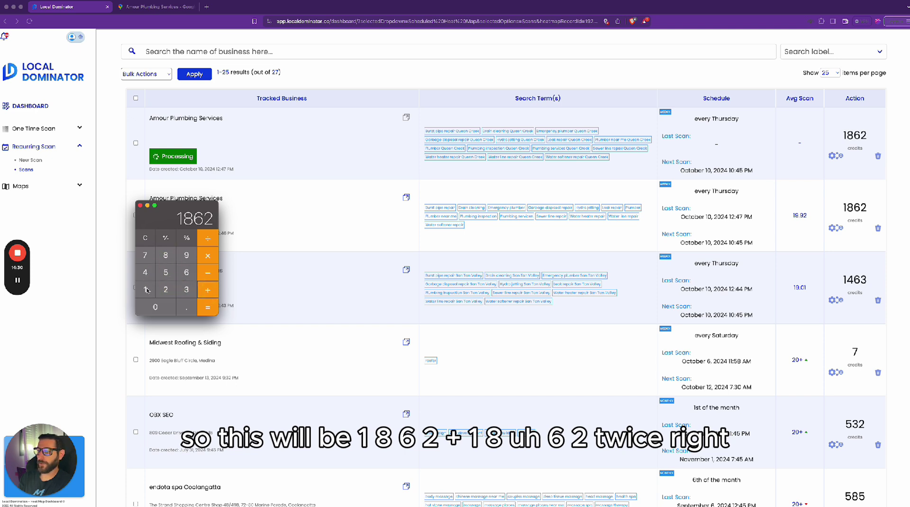
left_click(146, 290)
left_click(165, 255)
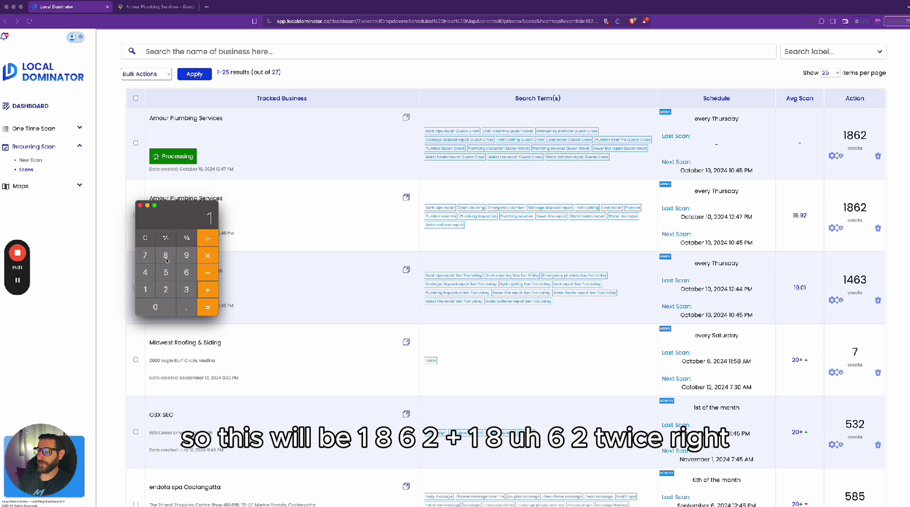
left_click(186, 272)
left_click(166, 289)
Add the San Tan Valley scan's 1463 credits and calculate the total weekly credit use.
left_click(208, 291)
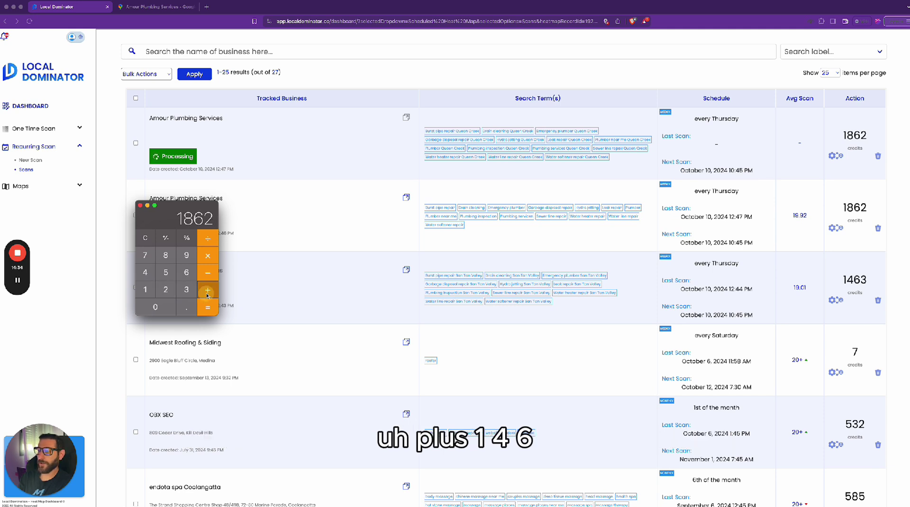
left_click(207, 294)
left_click(145, 288)
left_click(145, 272)
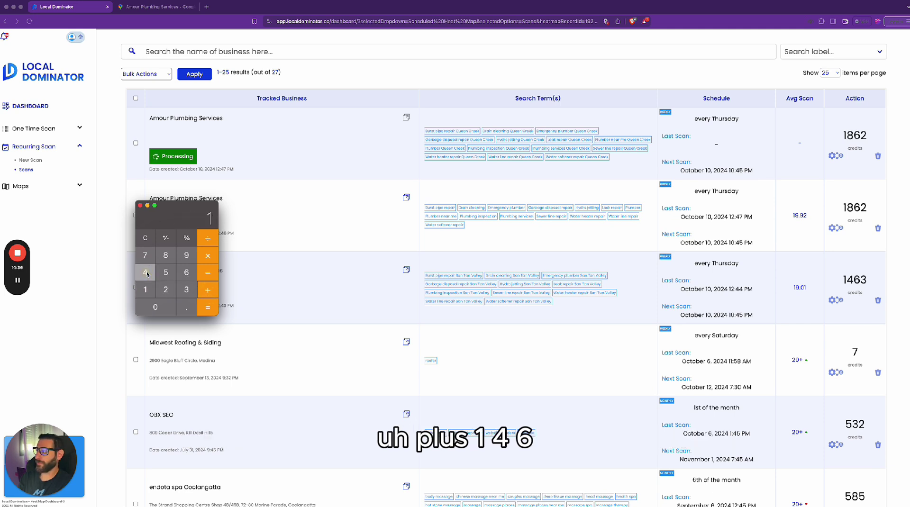
left_click(188, 279)
left_click(187, 288)
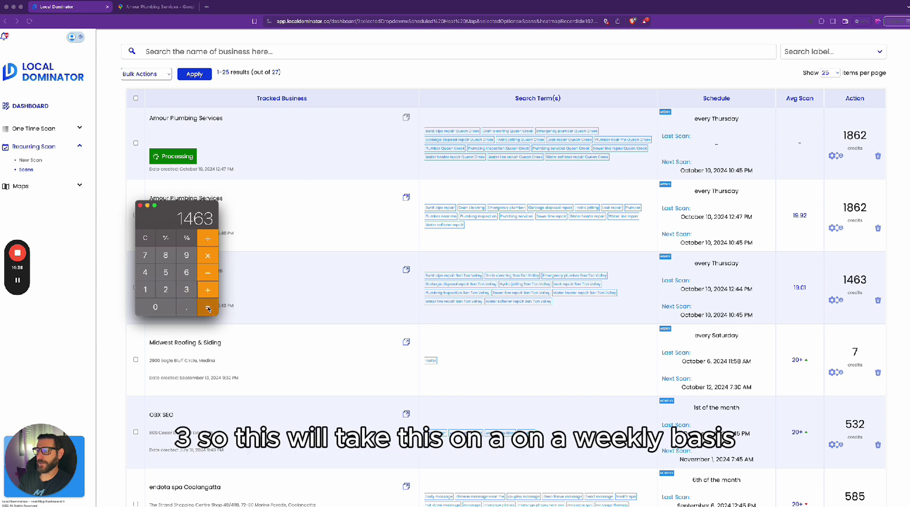
left_click(208, 307)
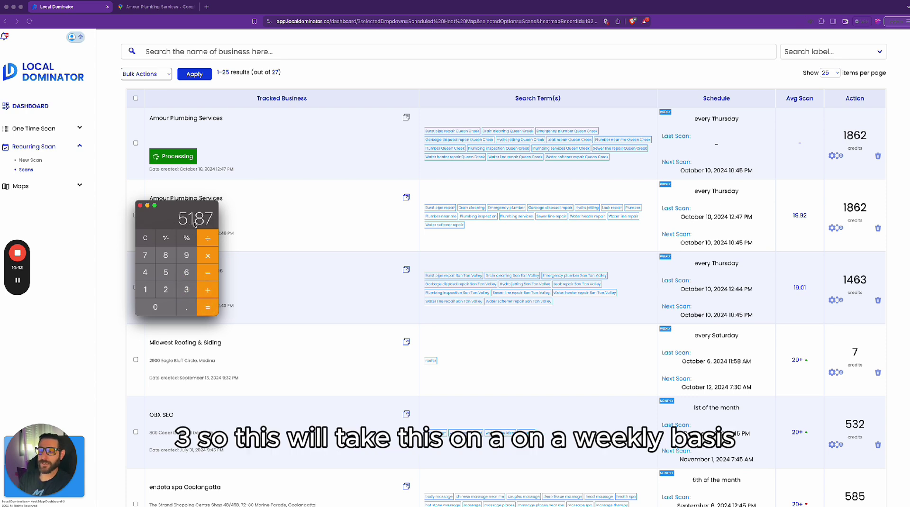
Multiply the weekly credit total by 4.2 to estimate the monthly credit use.
left_click(205, 256)
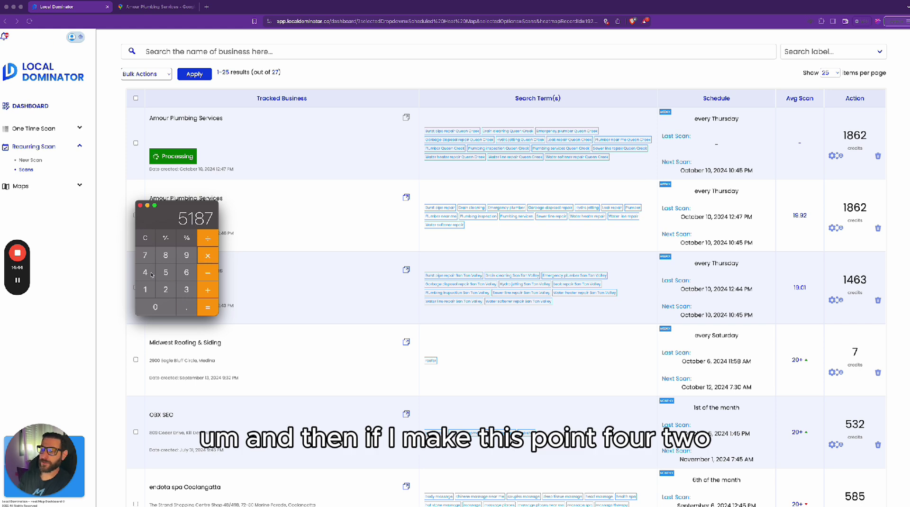
left_click(145, 272)
left_click(182, 307)
left_click(166, 290)
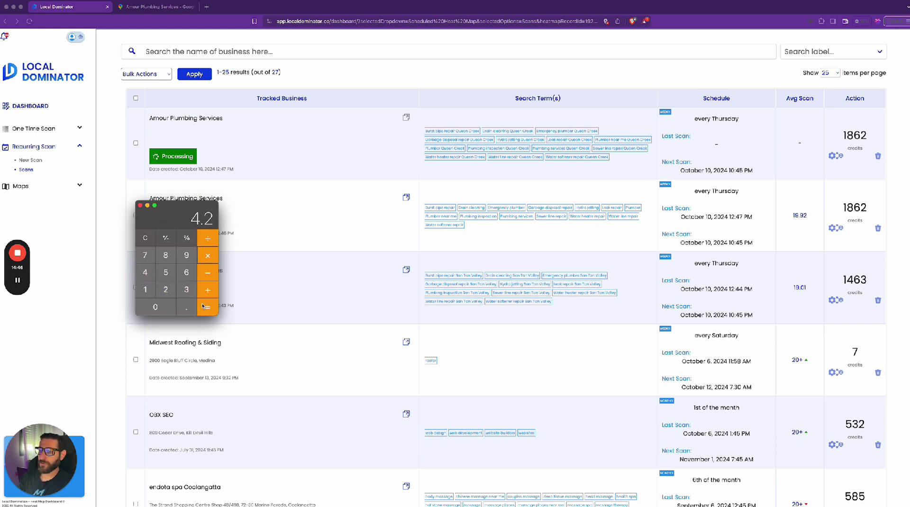
left_click(207, 307)
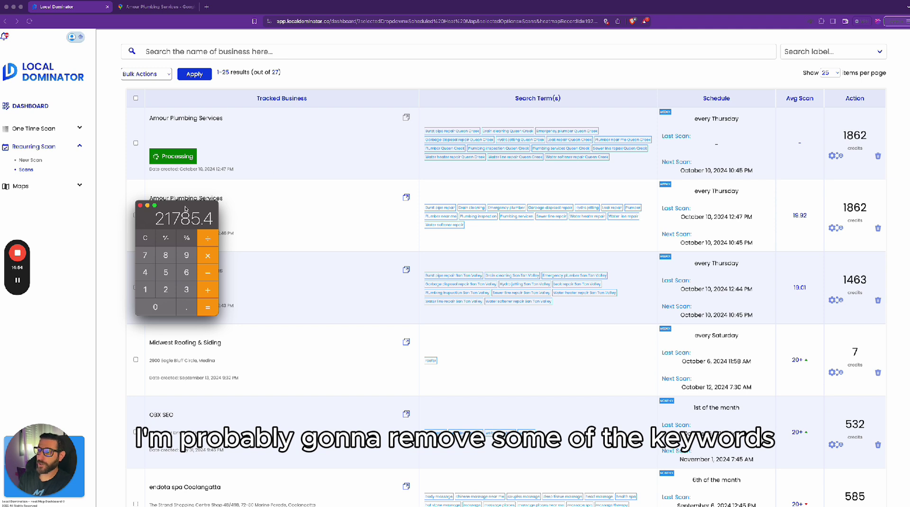
Look over the grid size options in a blank new recurring scan, keeping 13x13, and return to the recurring scans list.
left_click(28, 160)
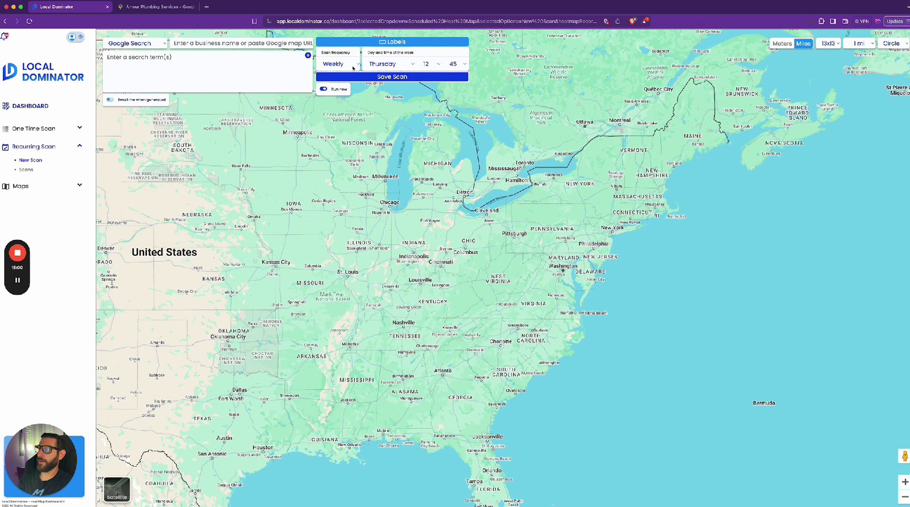
left_click(826, 43)
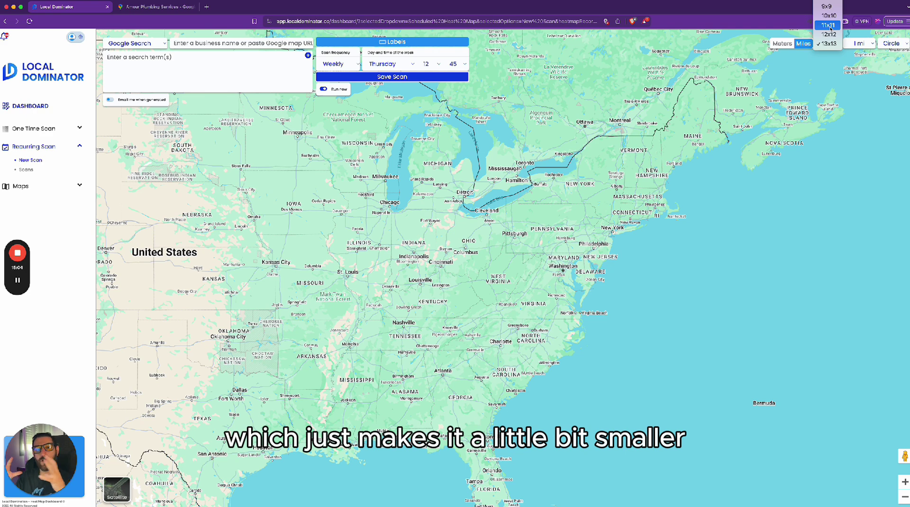
left_click(33, 176)
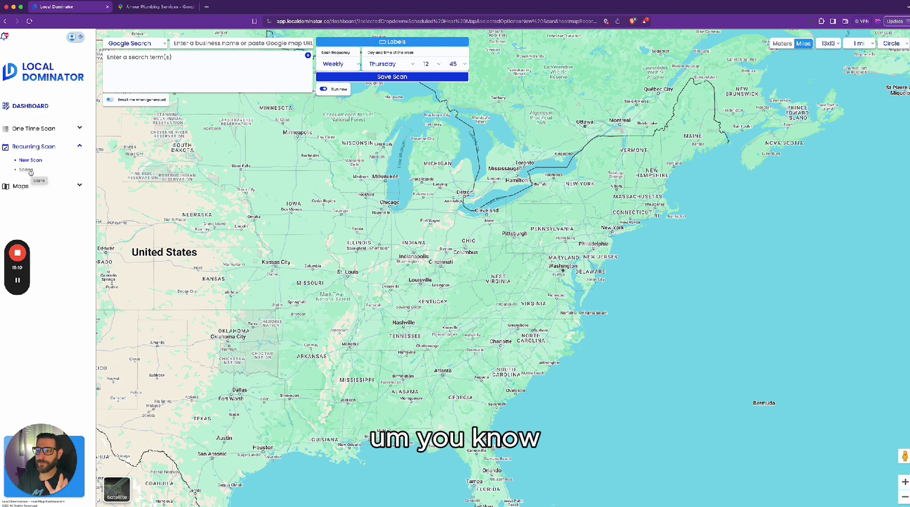
left_click(27, 170)
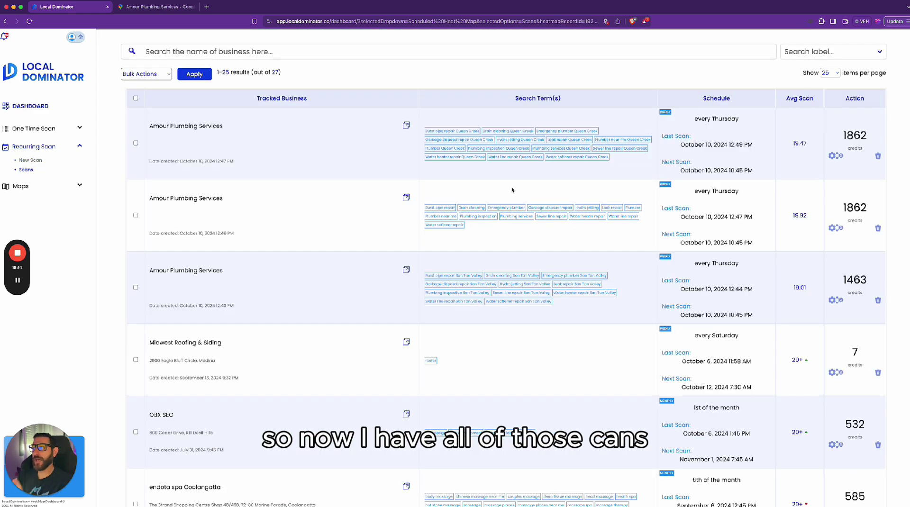
View the average scan ranking graph of the San Tan Valley scan and return to the recurring scans list.
left_click(799, 287)
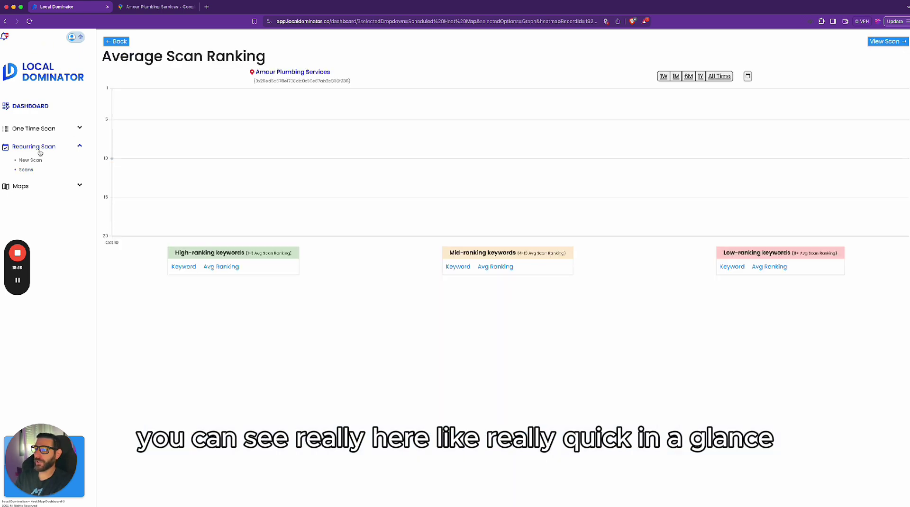
left_click(25, 171)
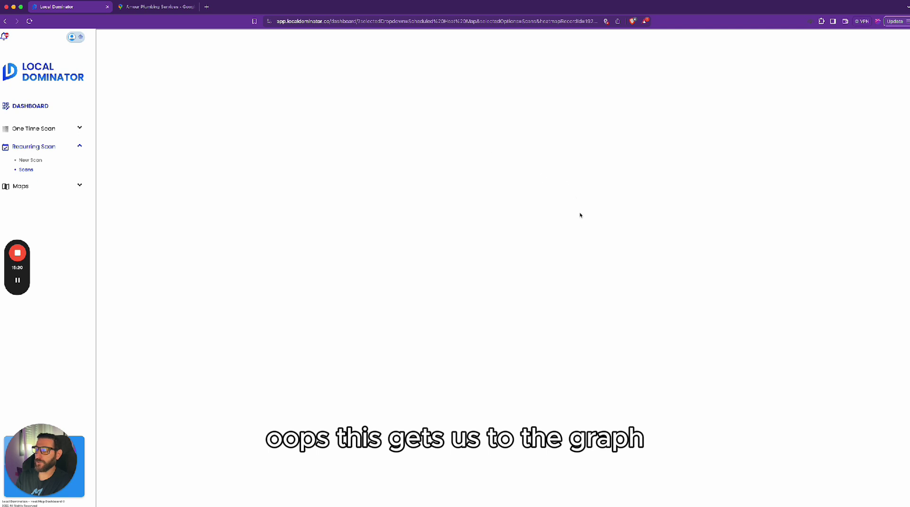